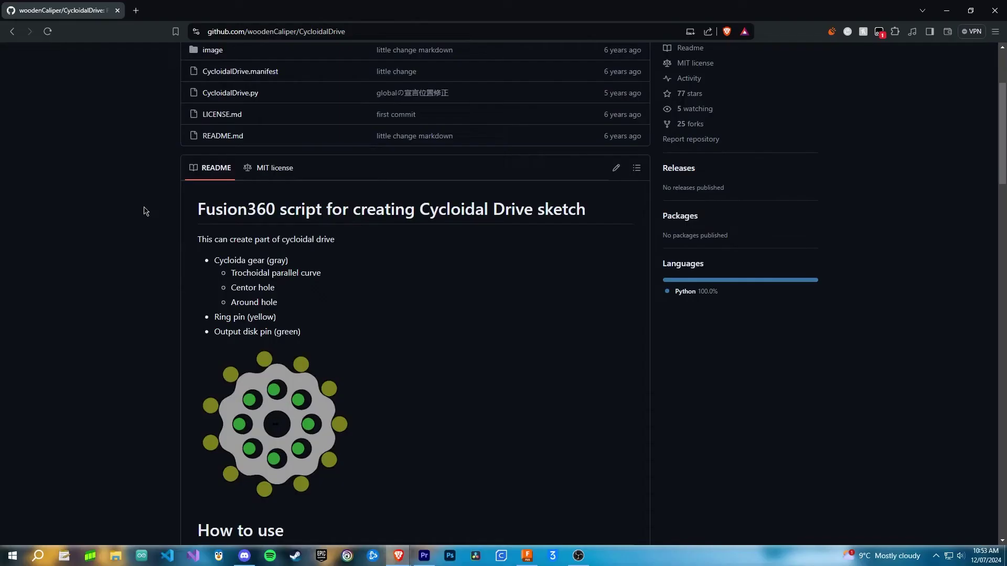
pyautogui.scroll(3, 140, 200)
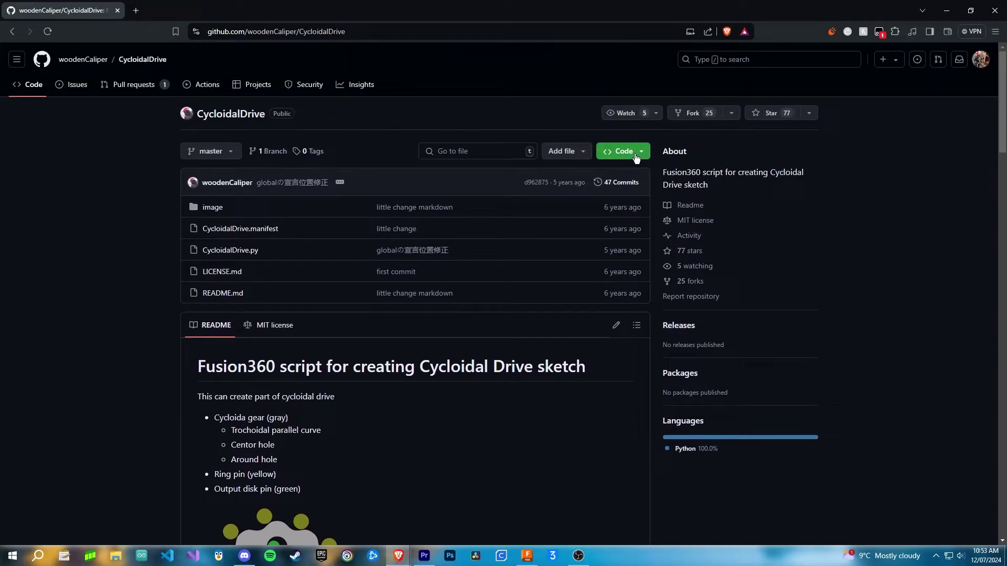
# Step: Download the CycloidalDrive repository as a ZIP and show the saved archive in its folder
pyautogui.click(637, 154)
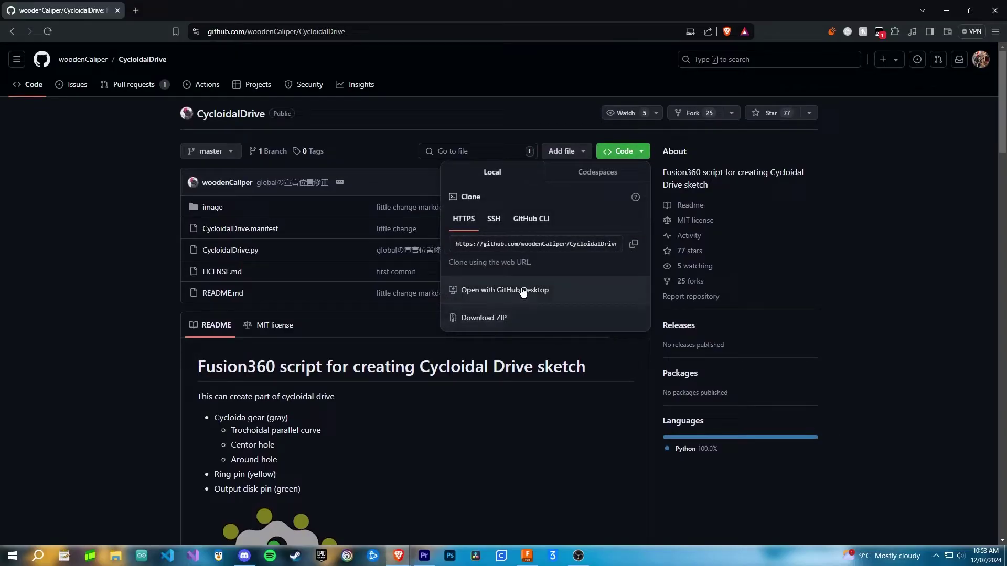
pyautogui.click(517, 319)
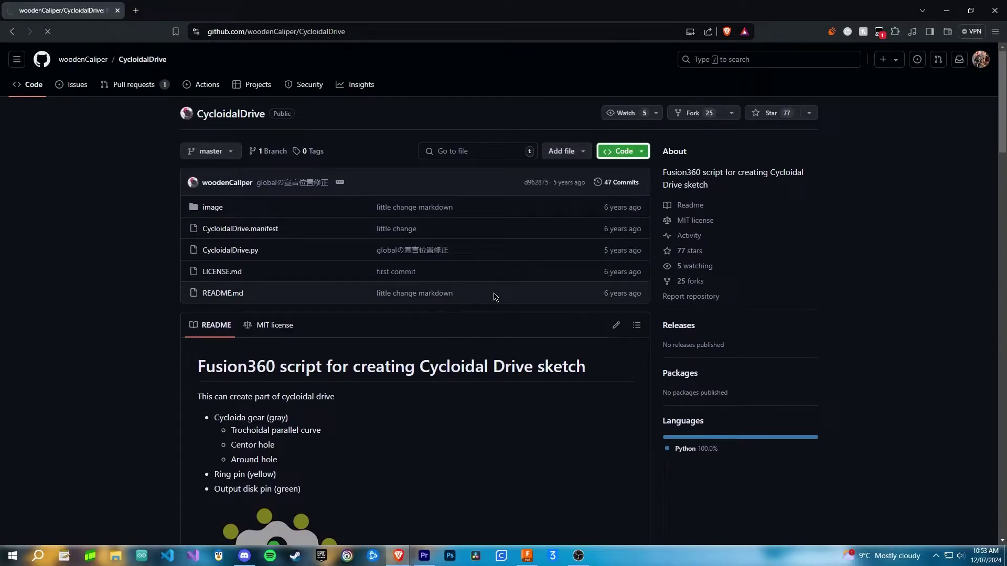
pyautogui.click(421, 263)
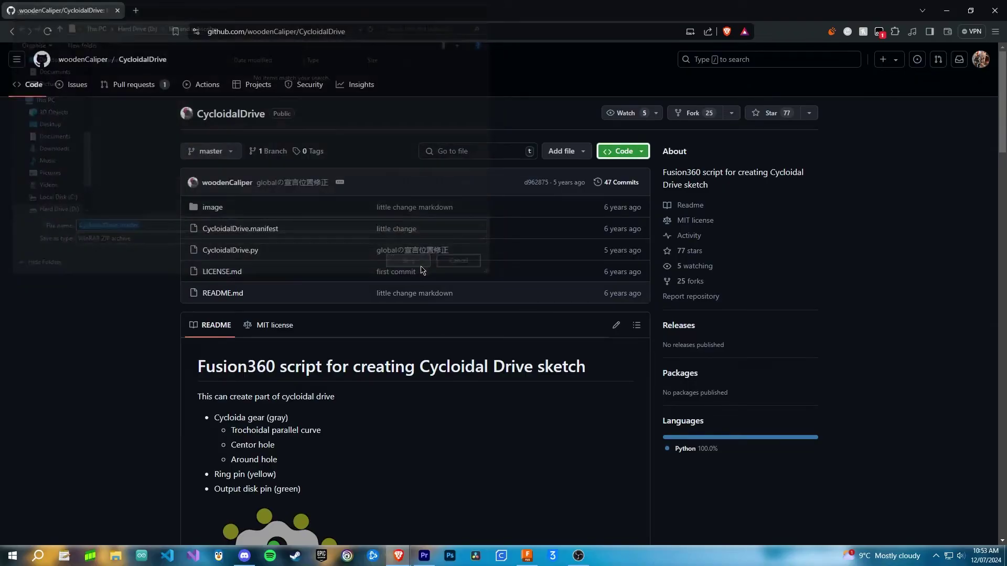
pyautogui.click(889, 56)
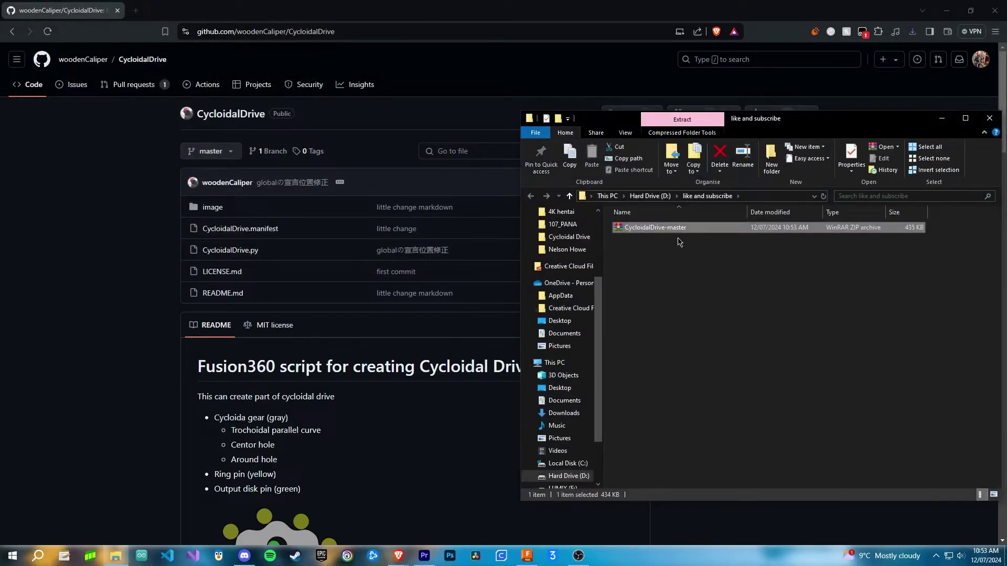
# Step: Extract the CycloidalDrive-master archive to D:\like and subscribe\CycloidalDrive-master
pyautogui.rightClick(682, 230)
pyautogui.click(591, 278)
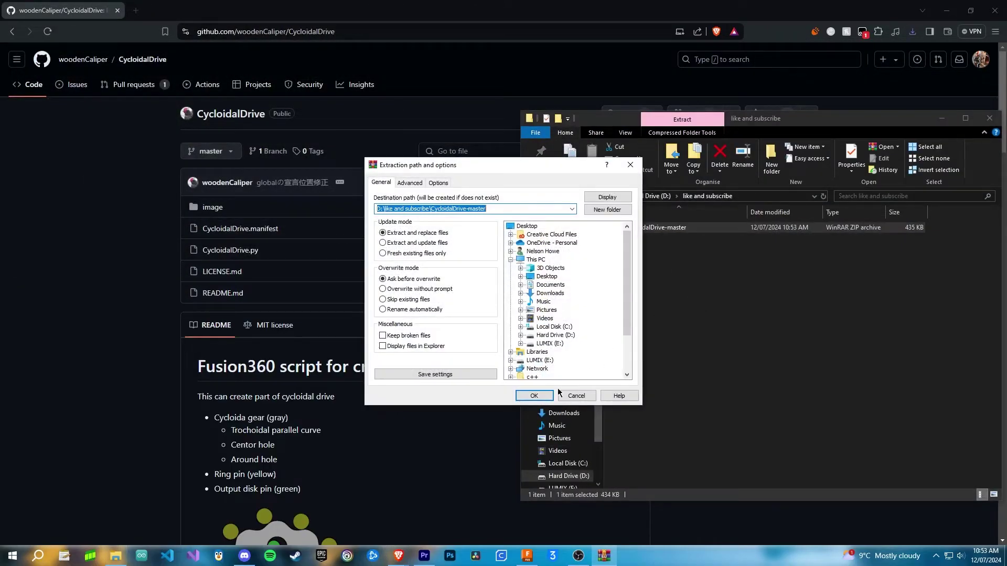
pyautogui.click(535, 398)
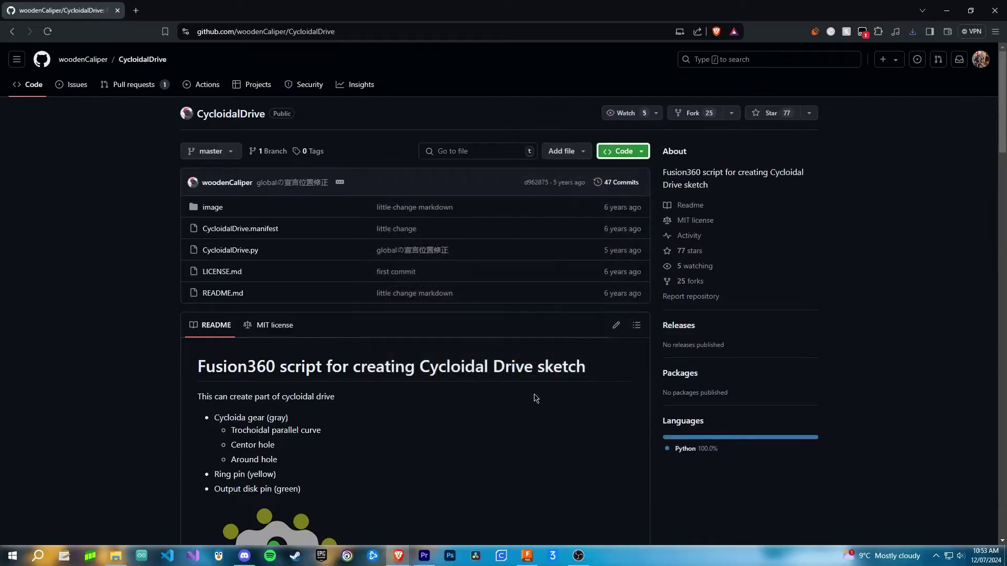
# Step: Switch to Autodesk Fusion and start adding a new script to My Scripts
pyautogui.click(527, 556)
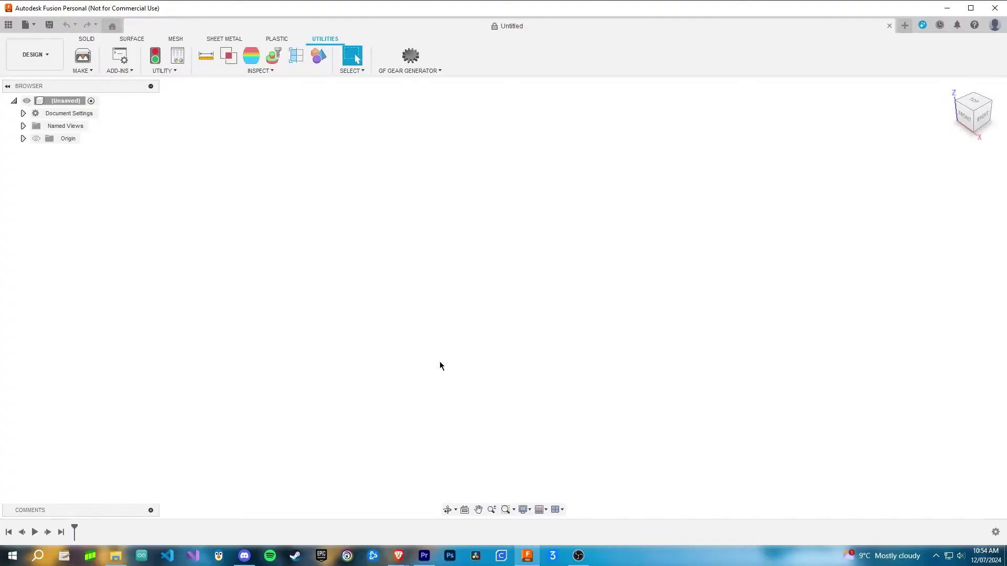
pyautogui.click(122, 59)
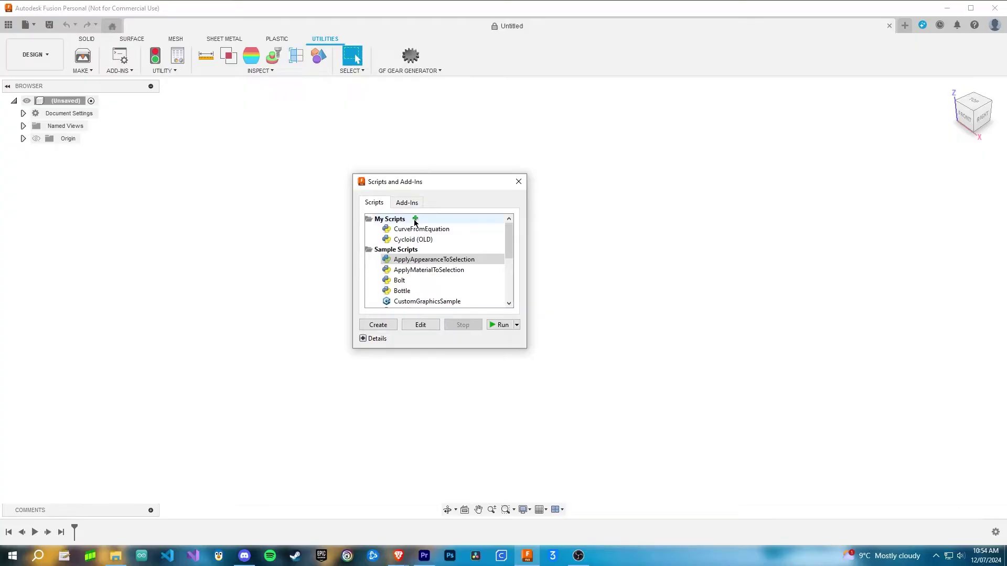
pyautogui.click(415, 219)
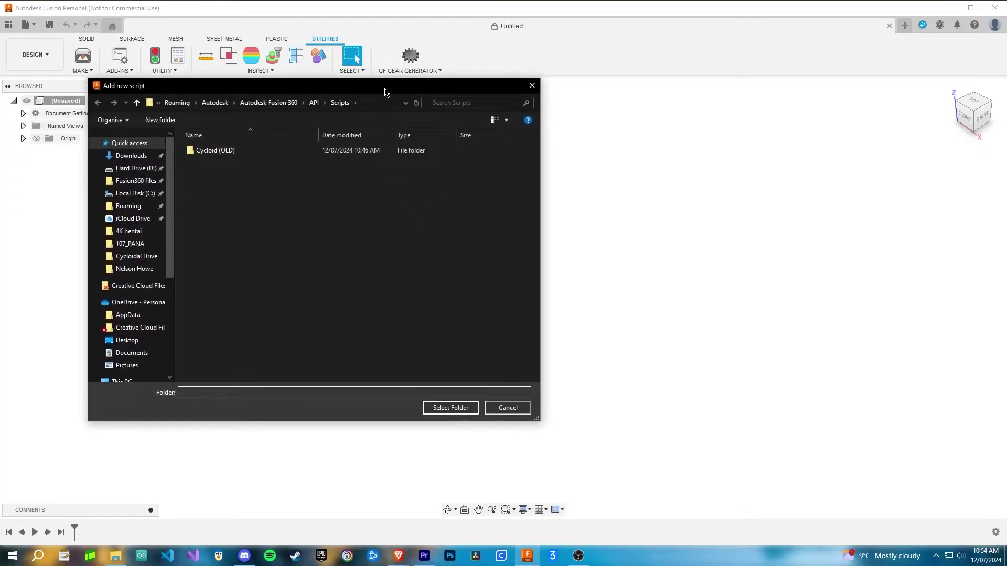
# Step: Copy the inner CycloidalDrive-master folder into Fusion's API Scripts folder and add it as a script
pyautogui.click(116, 556)
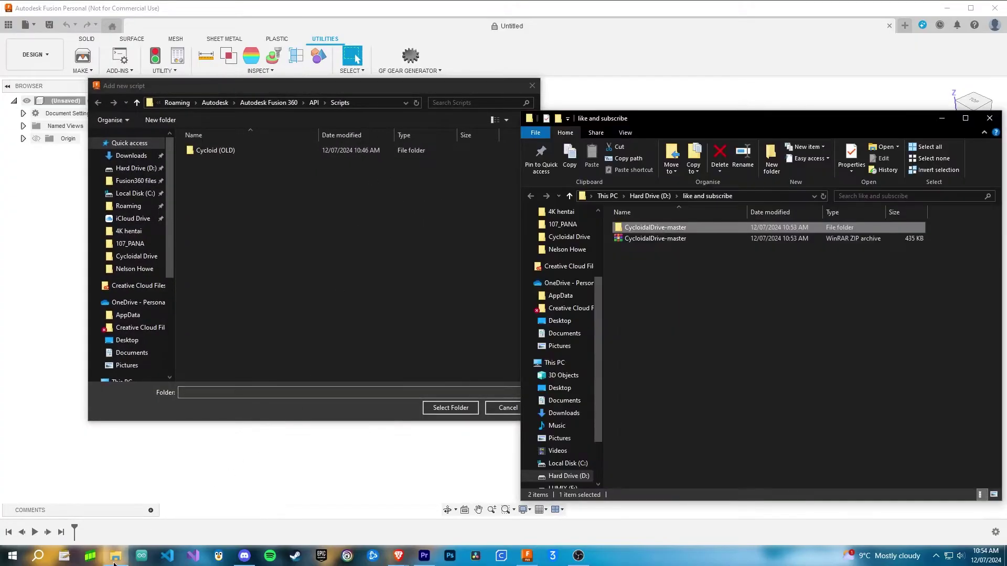
pyautogui.doubleClick(708, 229)
pyautogui.click(693, 229)
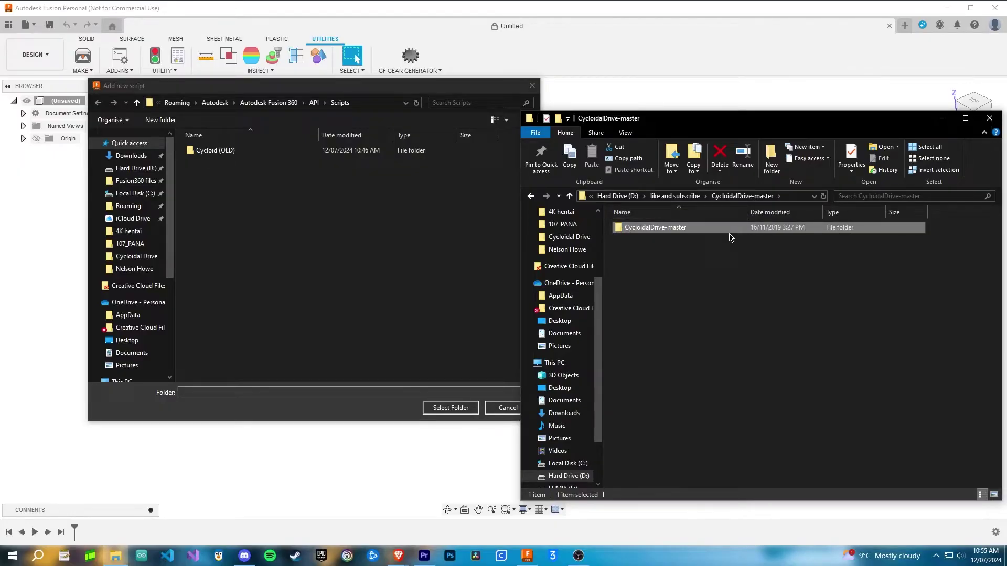
pyautogui.moveTo(733, 236); pyautogui.dragTo(366, 218)
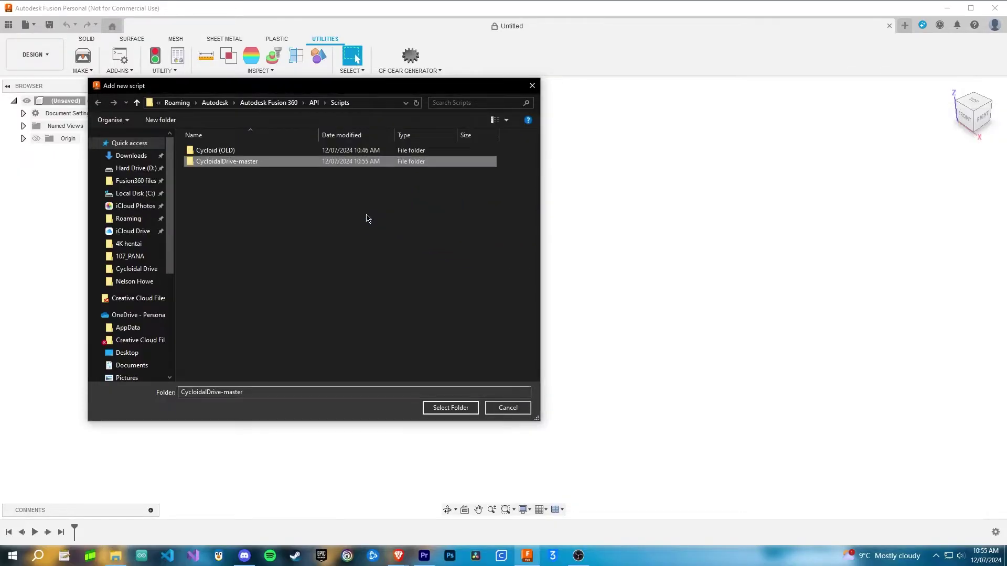
pyautogui.click(453, 409)
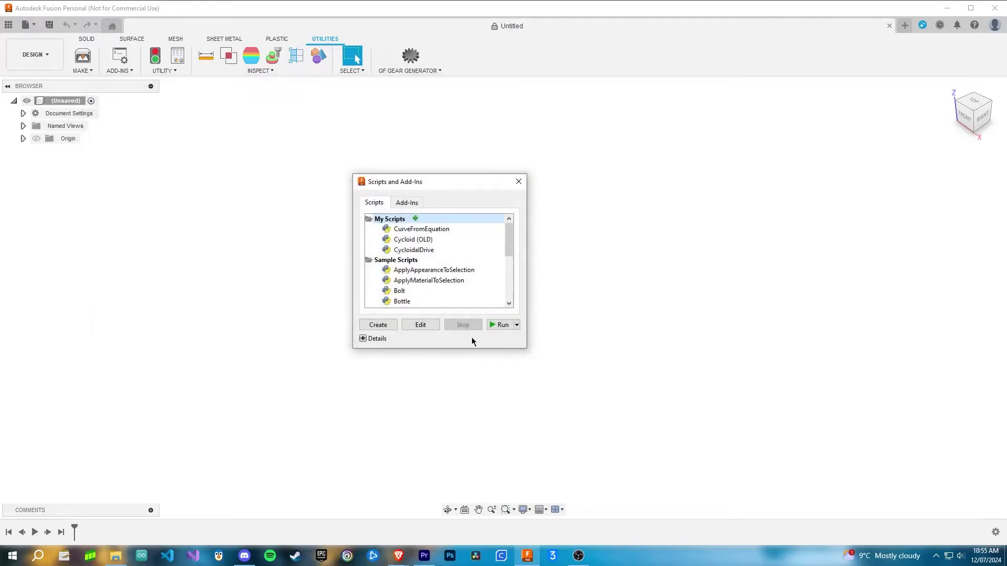
# Step: Run the CycloidalDrive script from My Scripts
pyautogui.click(441, 231)
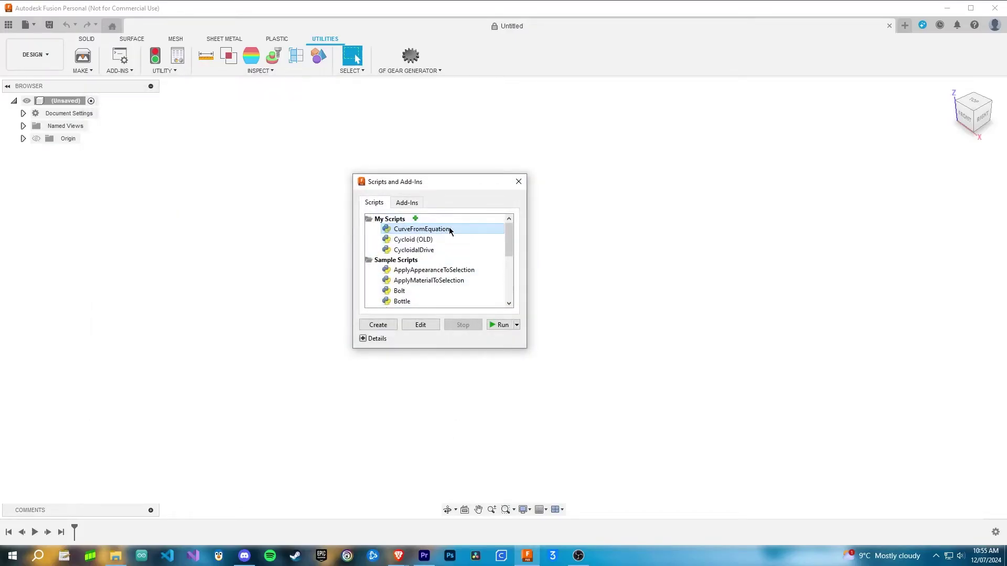
pyautogui.click(447, 251)
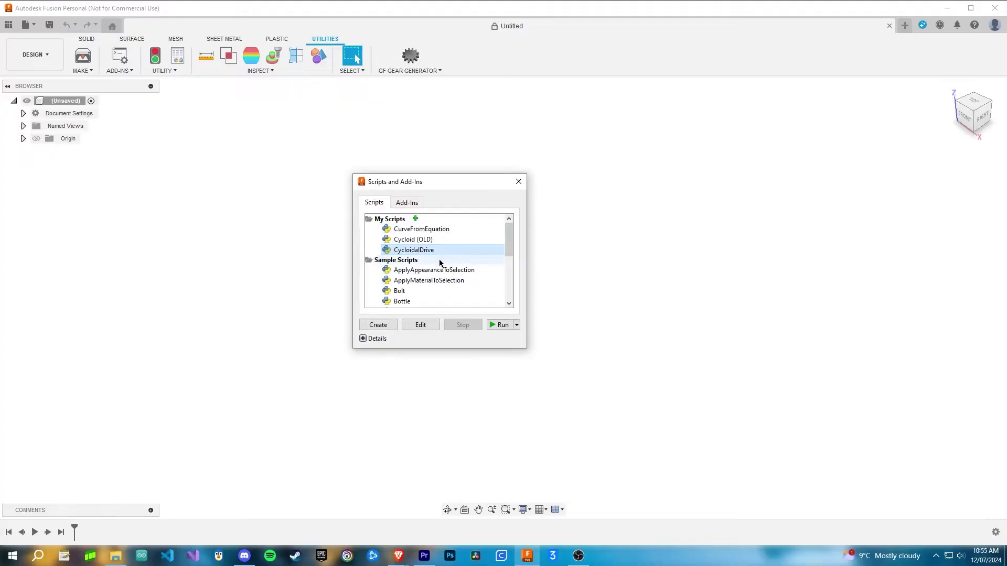
pyautogui.click(519, 181)
pyautogui.click(117, 62)
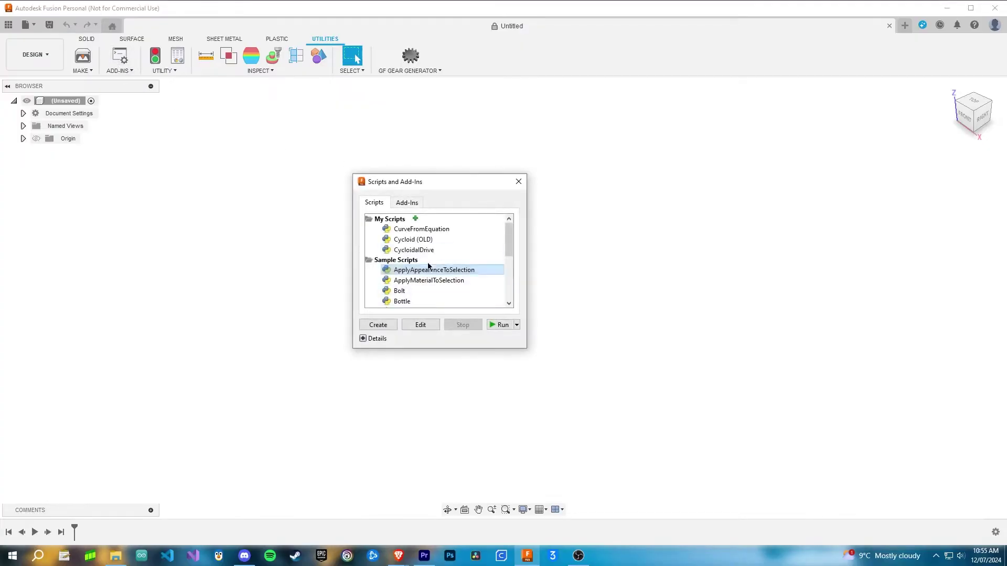
pyautogui.doubleClick(427, 250)
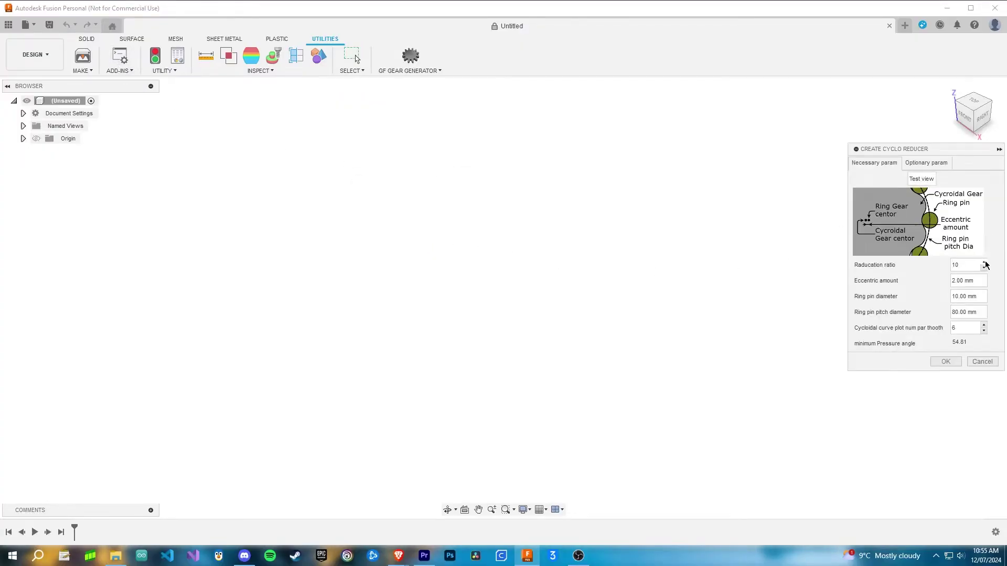
# Step: Enter the cycloidal reducer's reduction ratio, an eccentric amount of 1 mm and a ring pin diameter of 8 mm
pyautogui.doubleClick(956, 264)
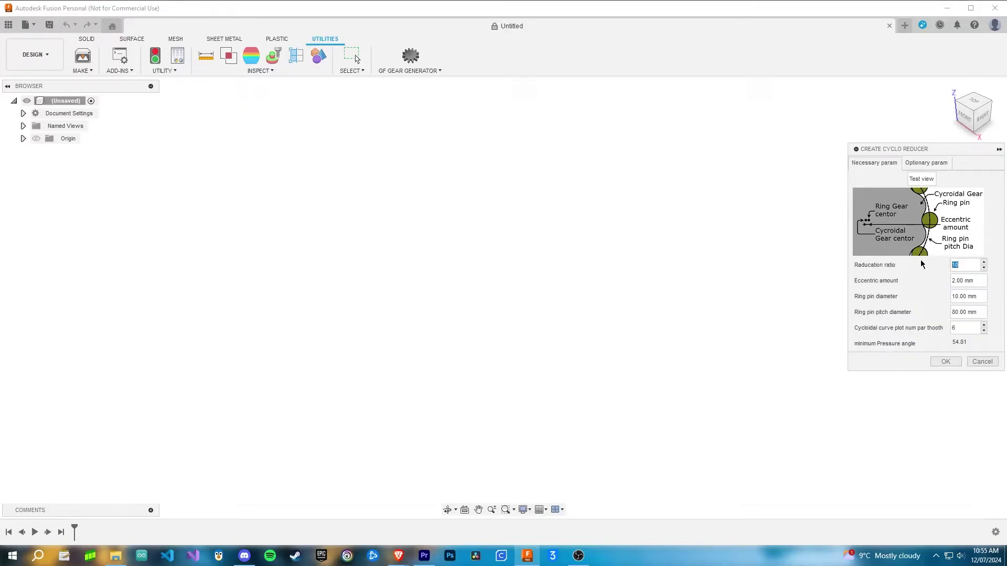
pyautogui.press('Tab')
pyautogui.write('1')
pyautogui.press('Tab')
pyautogui.write('8')
# Step: Enable a 32 mm center hole for the cycloidal gear, plus the around holes and output disk pins
pyautogui.click(924, 167)
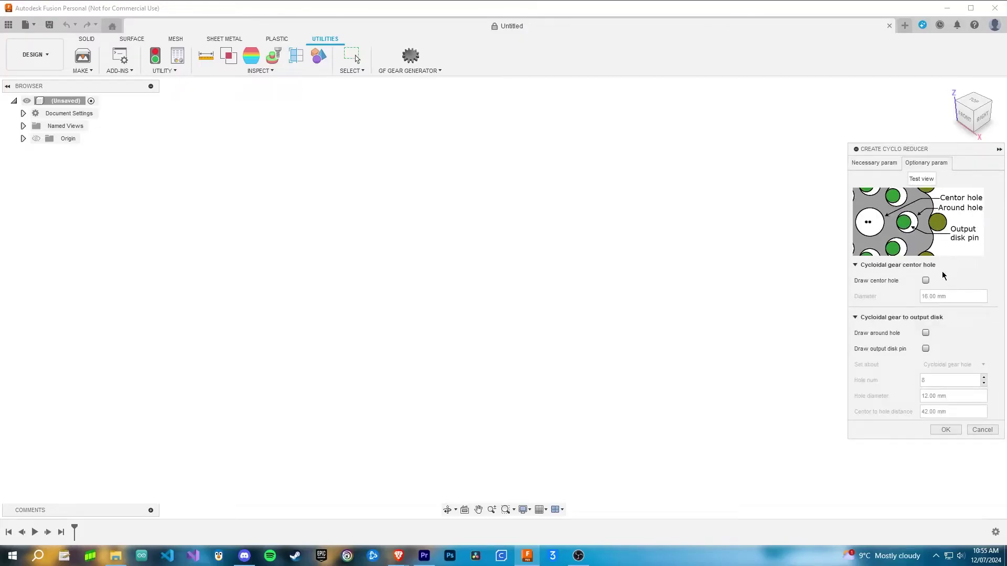
pyautogui.click(926, 280)
pyautogui.press('Tab')
pyautogui.write('32')
pyautogui.click(926, 333)
pyautogui.click(926, 349)
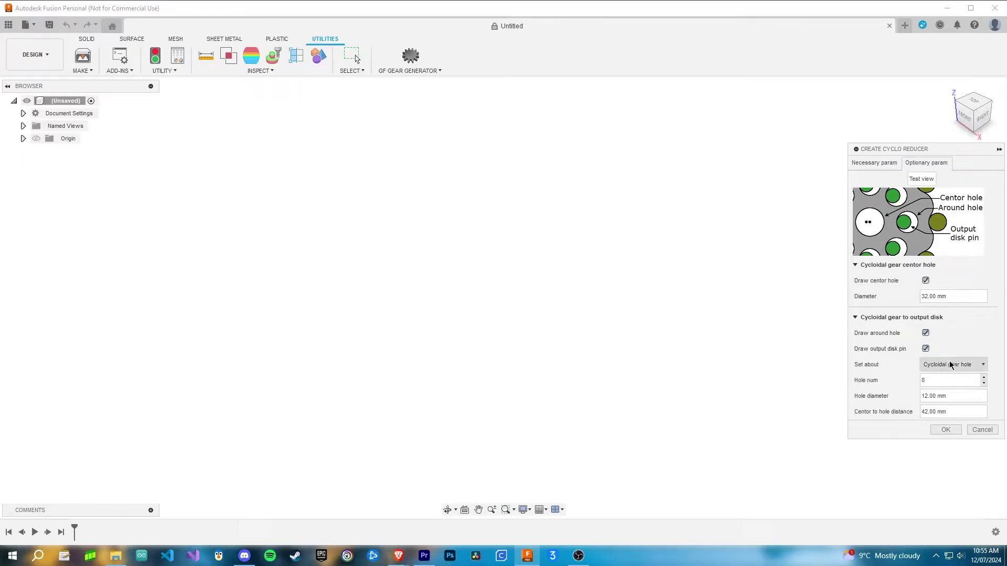
# Step: Define the holes by output disk pin with 6 pins, 4.9 mm diameter and 50 mm center-to-pin distance, and generate the sketches
pyautogui.click(965, 365)
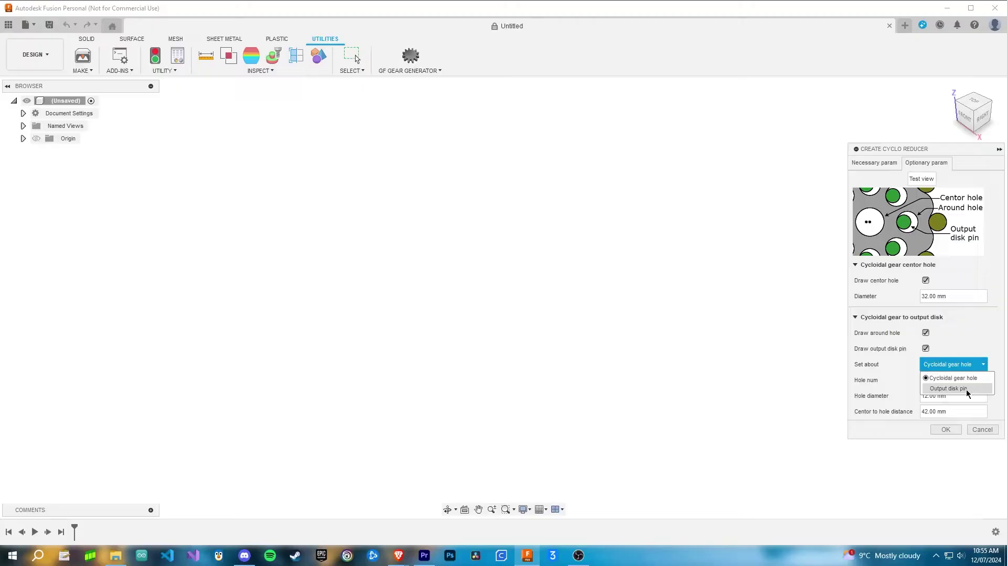
pyautogui.click(963, 387)
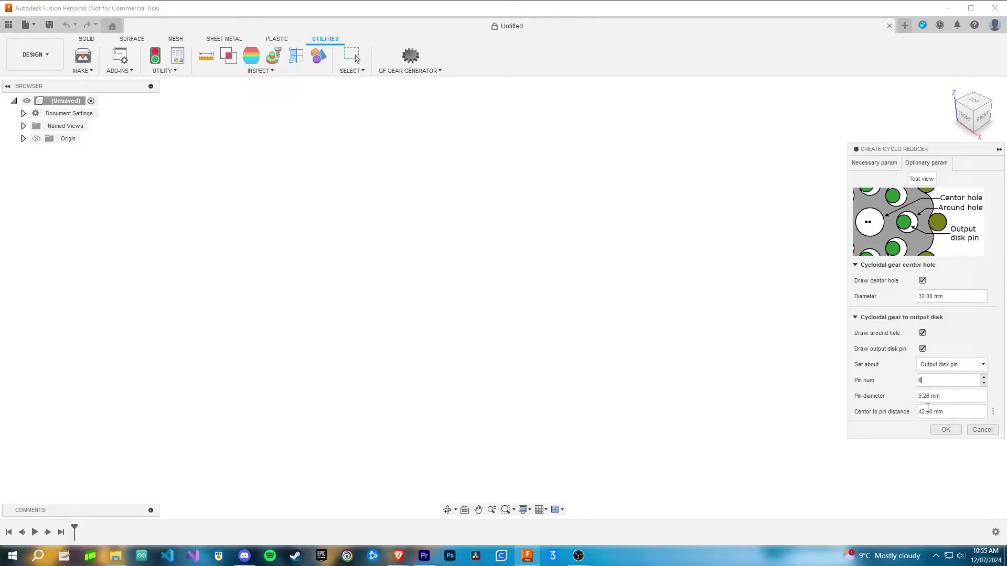
pyautogui.click(942, 397)
pyautogui.write('4.9')
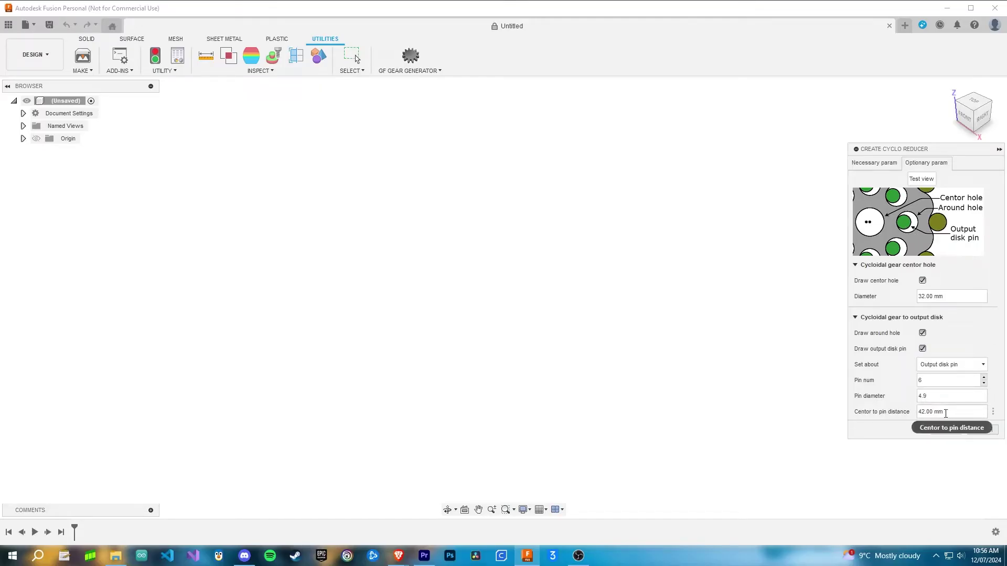
pyautogui.press('Tab')
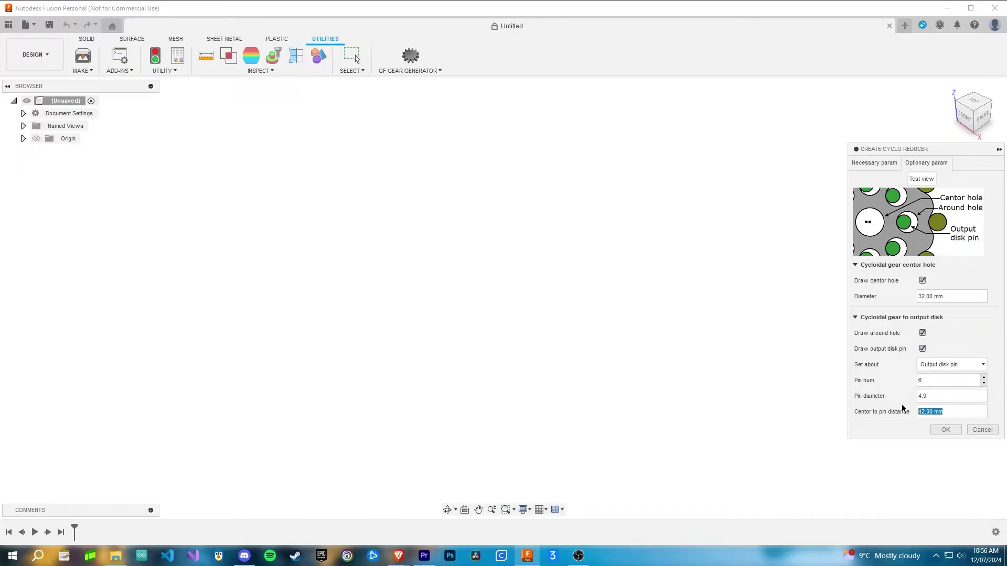
pyautogui.write('50')
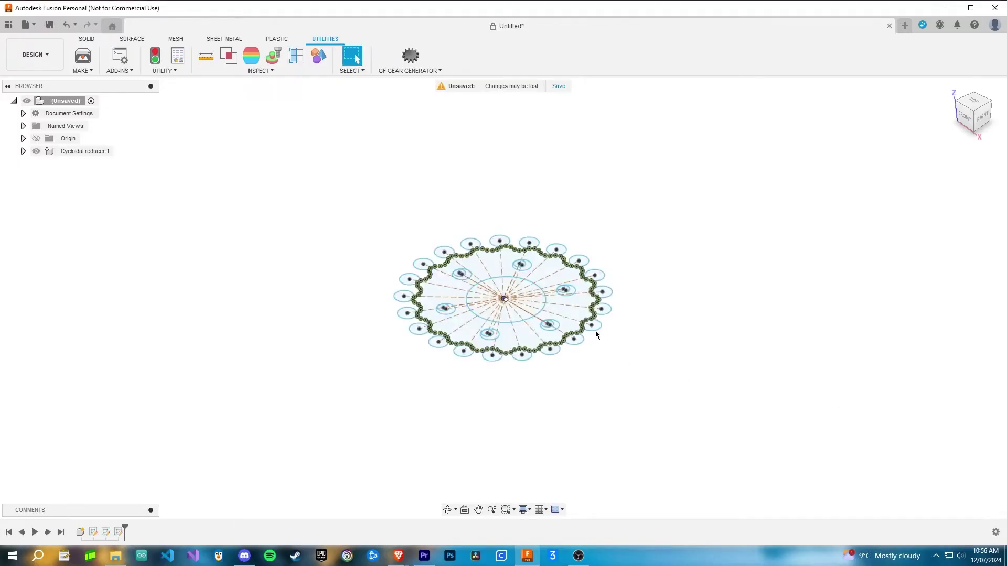
# Step: Extrude the cycloidal gear profile 8 mm as a new body, leaving out the center and around holes
pyautogui.keyDown('shift'); pyautogui.moveTo(611, 299); pyautogui.dragTo(613, 303, button='middle'); pyautogui.keyUp('shift')
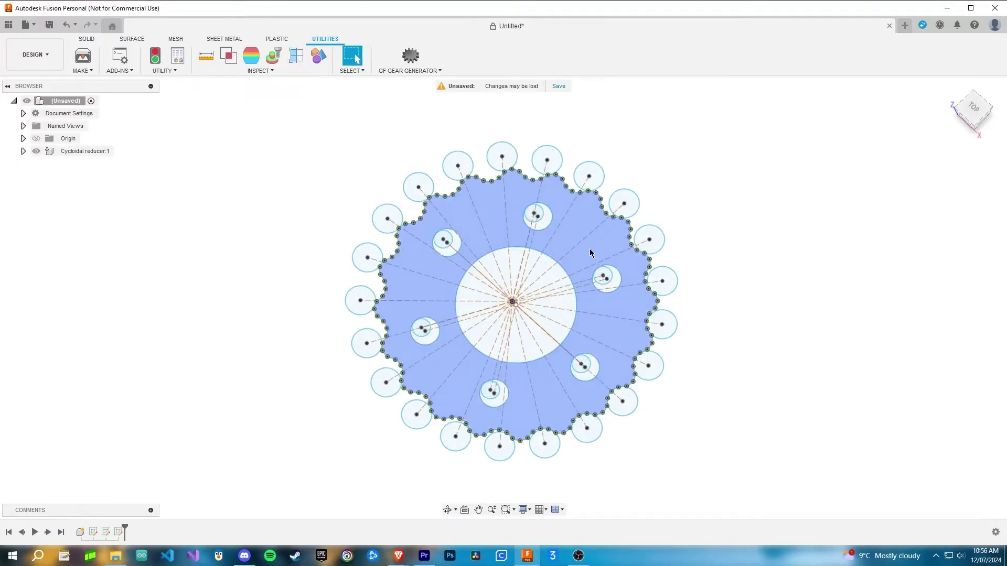
pyautogui.click(590, 253)
pyautogui.press('e')
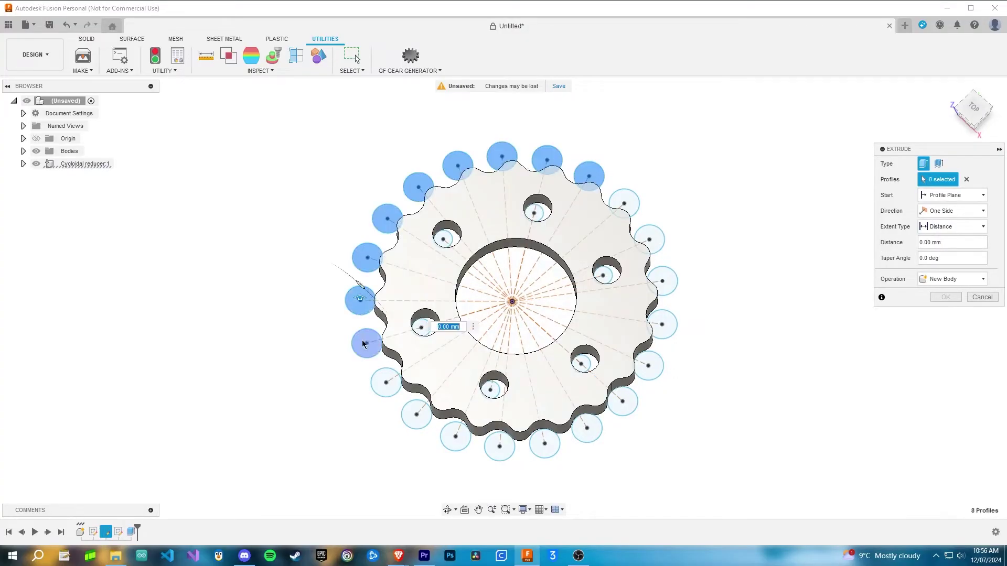
# Step: Extrude the ring pin circles surrounding the cycloidal gear as new bodies
pyautogui.click(367, 344)
pyautogui.click(386, 383)
pyautogui.click(416, 414)
pyautogui.click(455, 437)
pyautogui.click(499, 447)
pyautogui.click(545, 444)
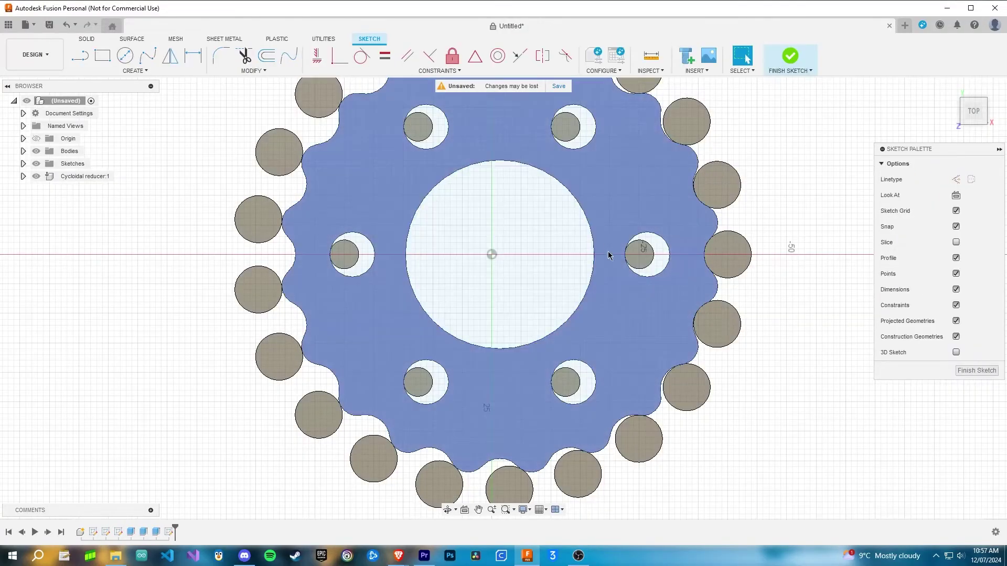
# Step: Project the cycloidal gear's top face, with its outline and hole edges, into the new sketch
pyautogui.scroll(-1, 720, 236)
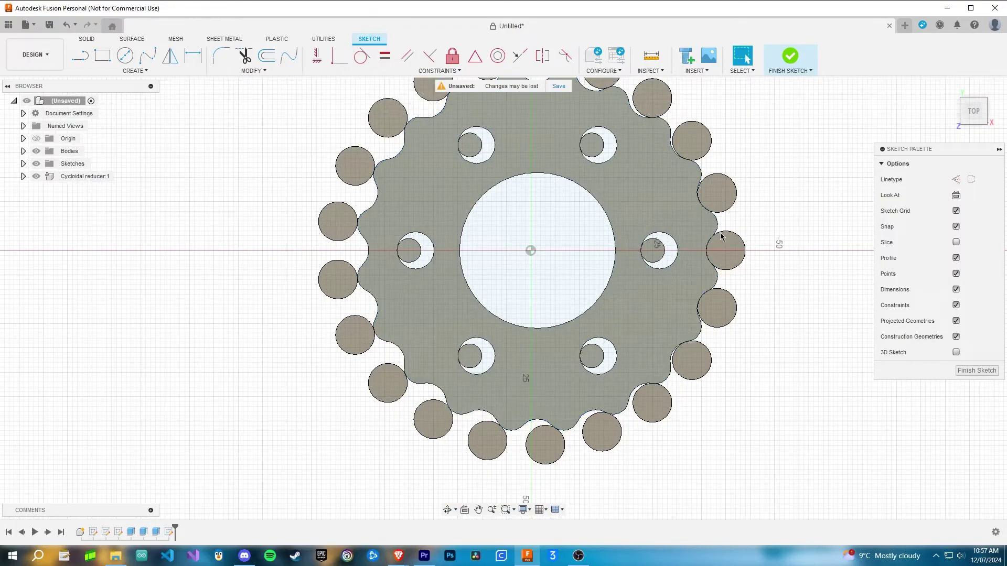
pyautogui.moveTo(649, 201); pyautogui.dragTo(604, 229, button='middle')
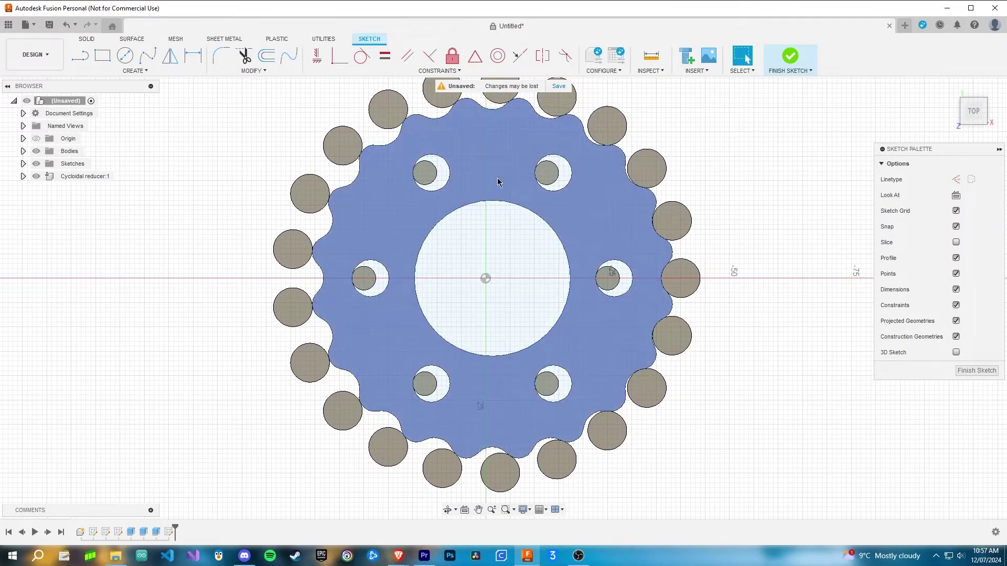
pyautogui.press('p')
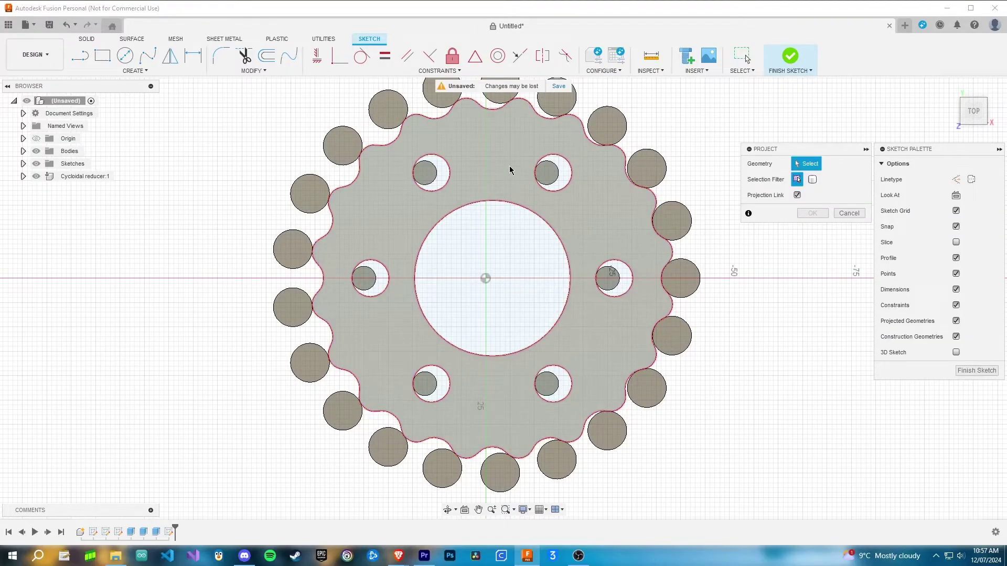
pyautogui.click(501, 168)
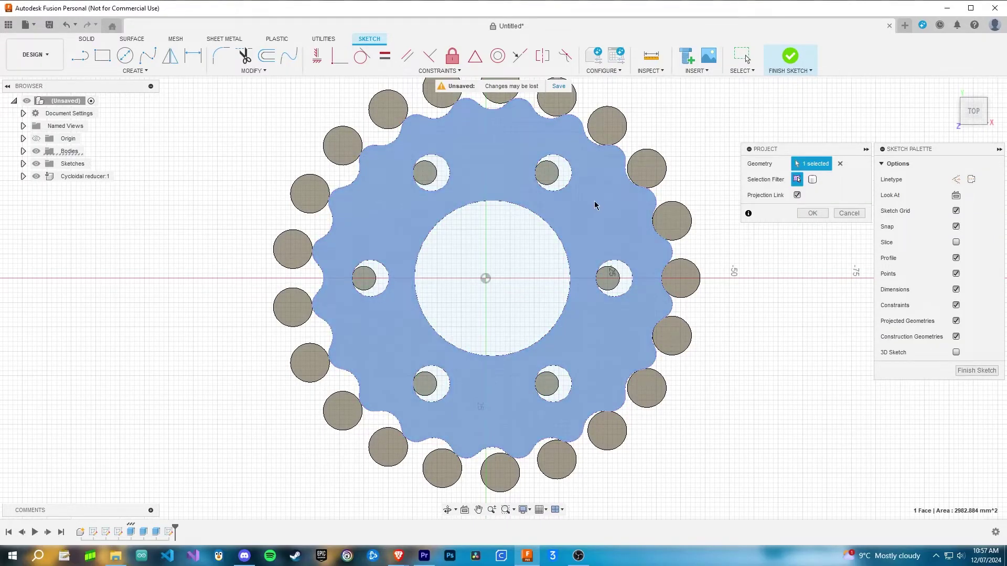
pyautogui.click(813, 212)
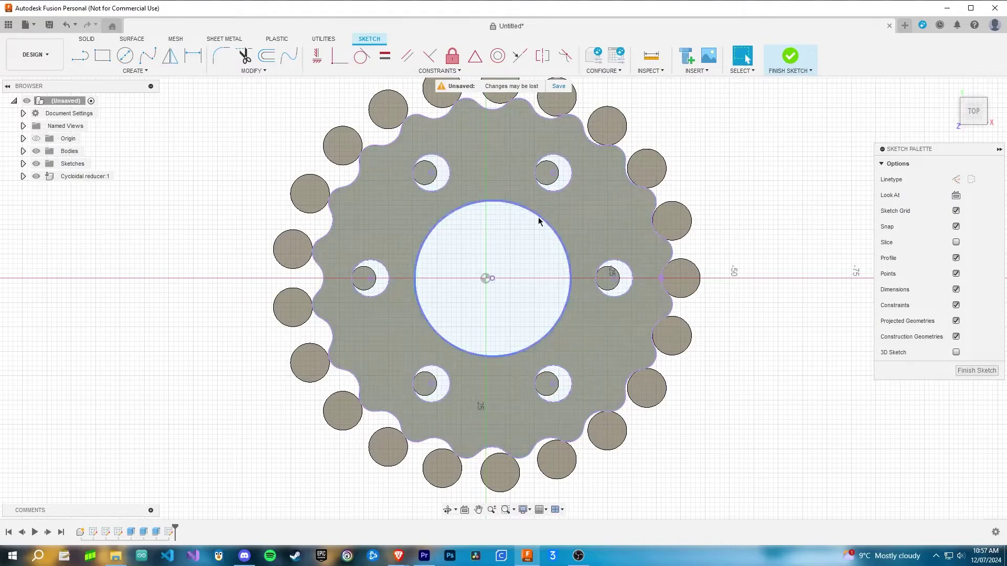
# Step: Offset the edge of the cycloidal gear's upper-left output pin hole outward by 0.1 mm
pyautogui.press('o')
pyautogui.scroll(2, 446, 183)
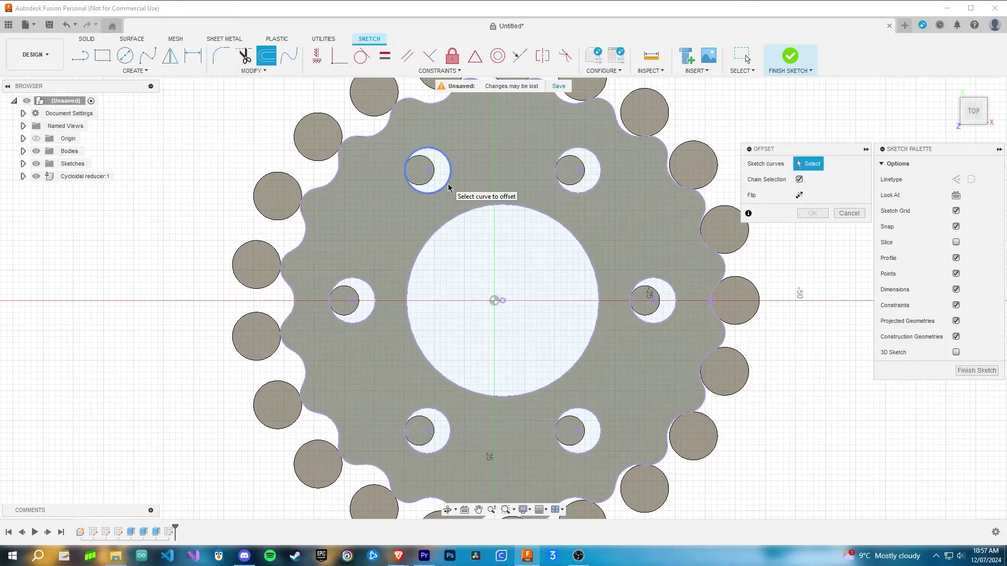
pyautogui.click(444, 186)
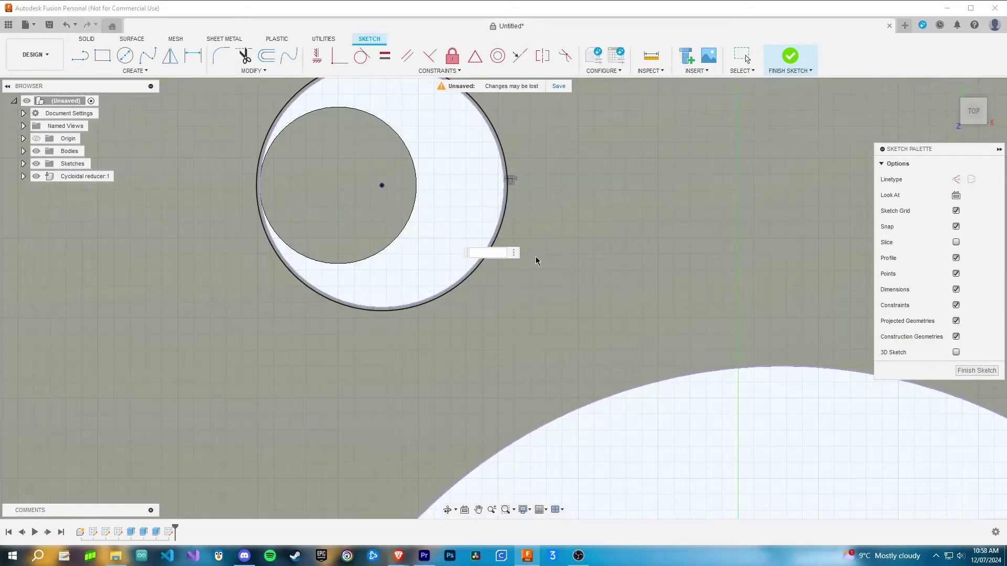
pyautogui.write('.1')
pyautogui.press('Return')
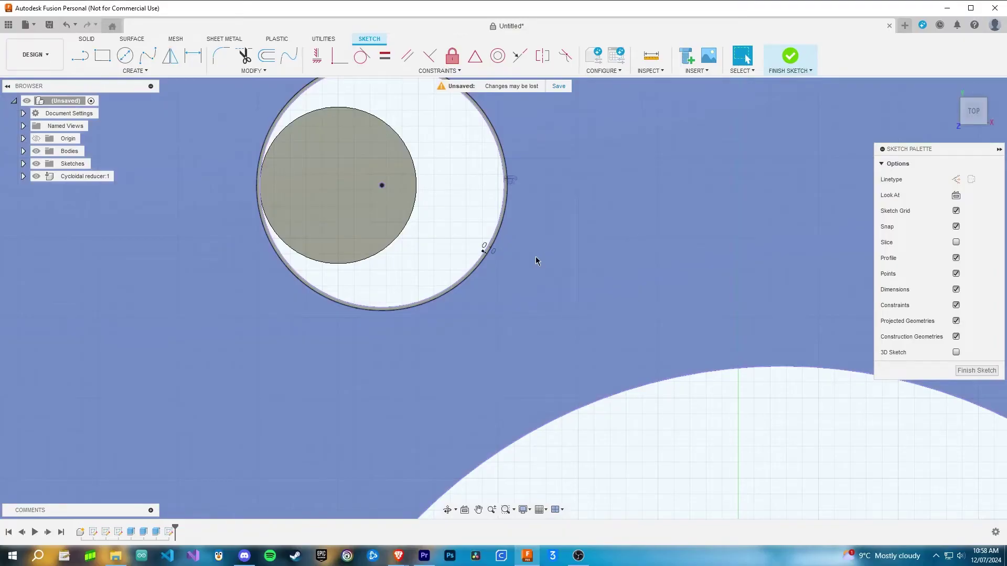
pyautogui.scroll(-2, 536, 259)
pyautogui.scroll(3, 315, 233)
pyautogui.click(501, 252)
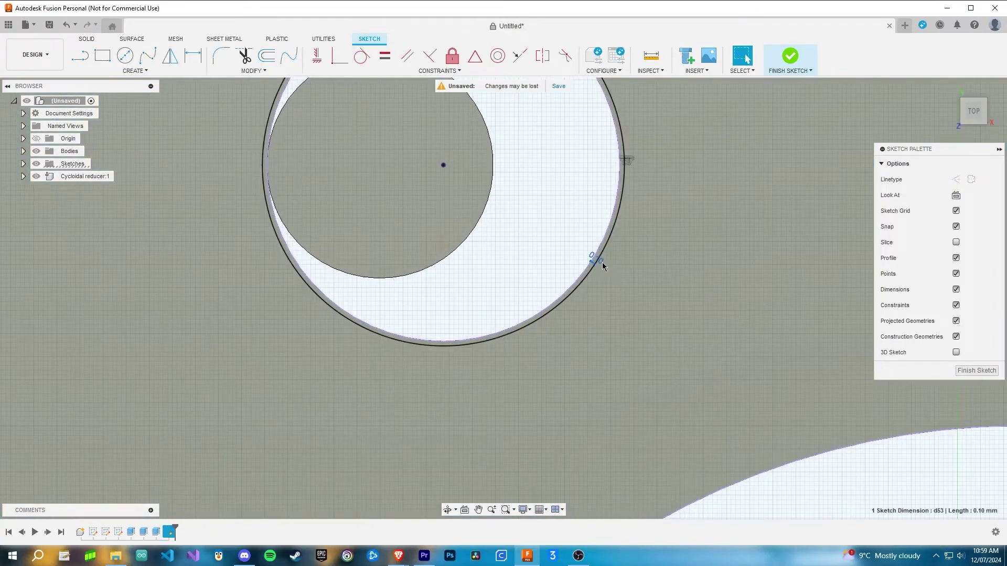
pyautogui.scroll(-3, 615, 273)
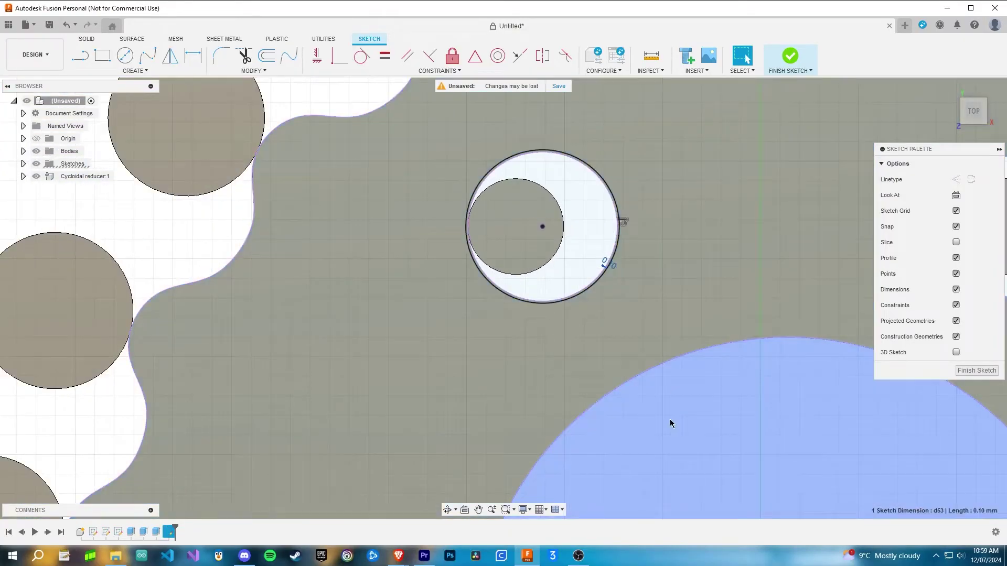
pyautogui.scroll(2, 608, 249)
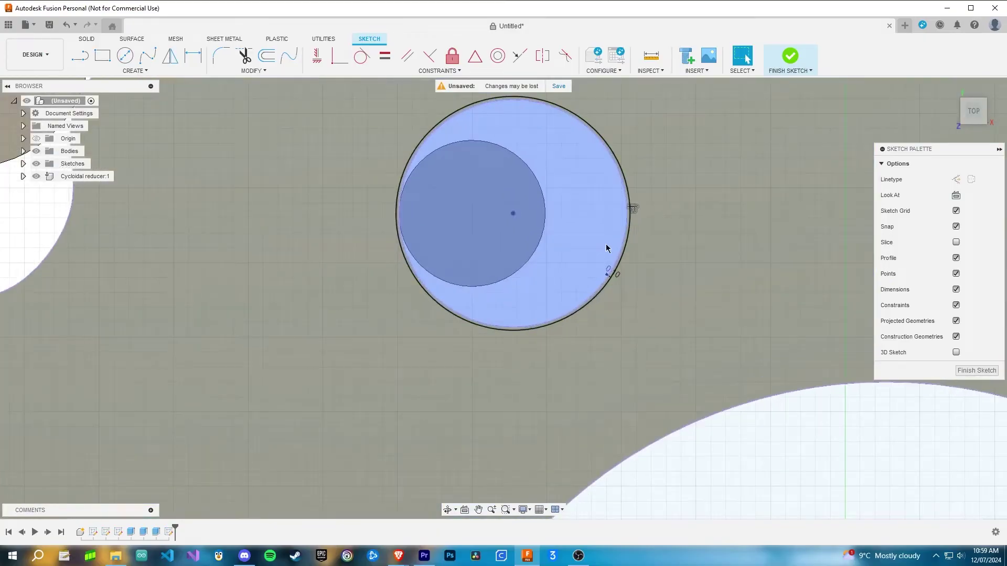
# Step: Circular-pattern the offset hole circle around the gear's central bore with 6 instances
pyautogui.scroll(-3, 615, 277)
pyautogui.scroll(-2, 617, 280)
pyautogui.moveTo(616, 280); pyautogui.dragTo(533, 207, button='middle')
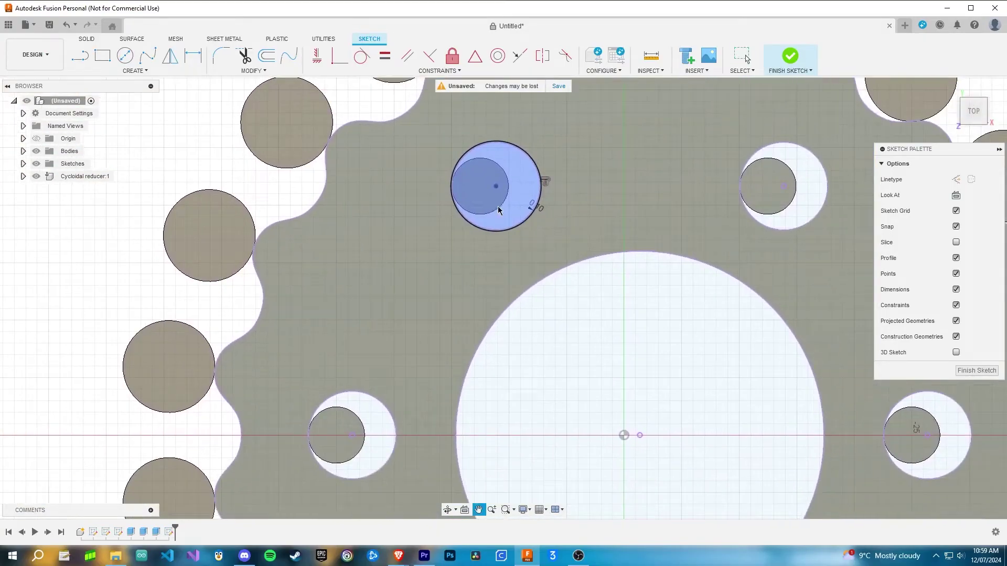
pyautogui.click(533, 207)
pyautogui.click(138, 70)
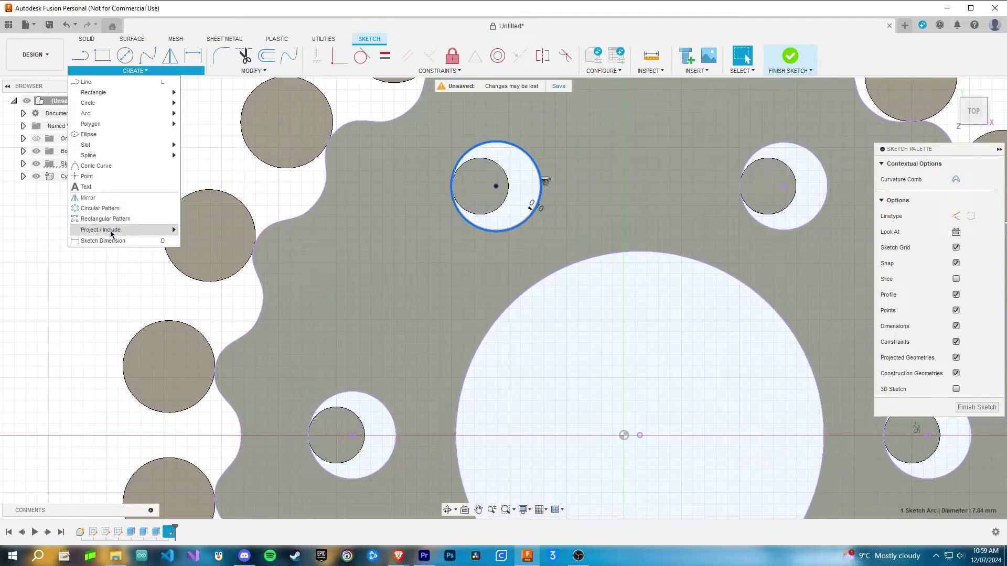
pyautogui.click(114, 210)
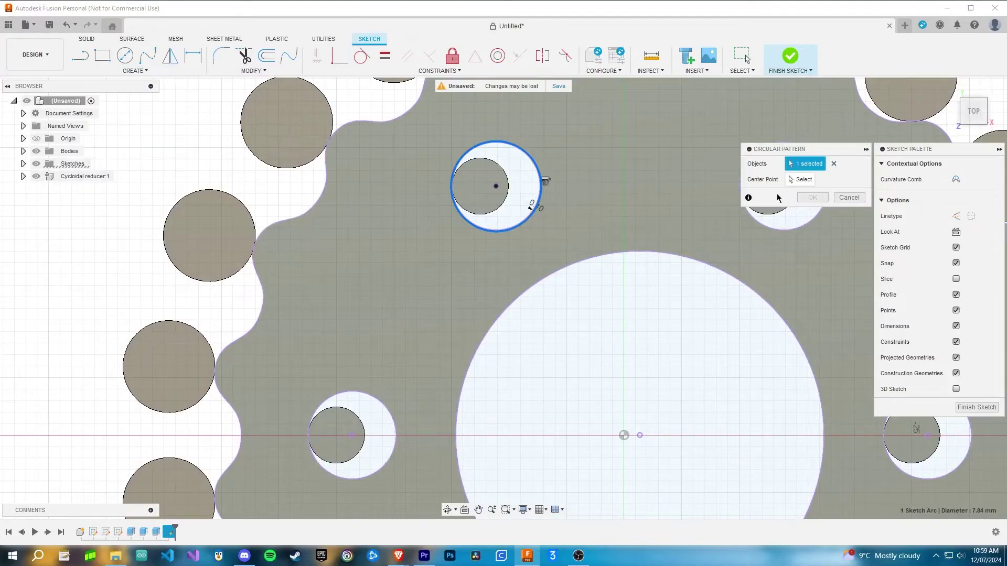
pyautogui.click(725, 275)
pyautogui.write('6')
pyautogui.press('Return')
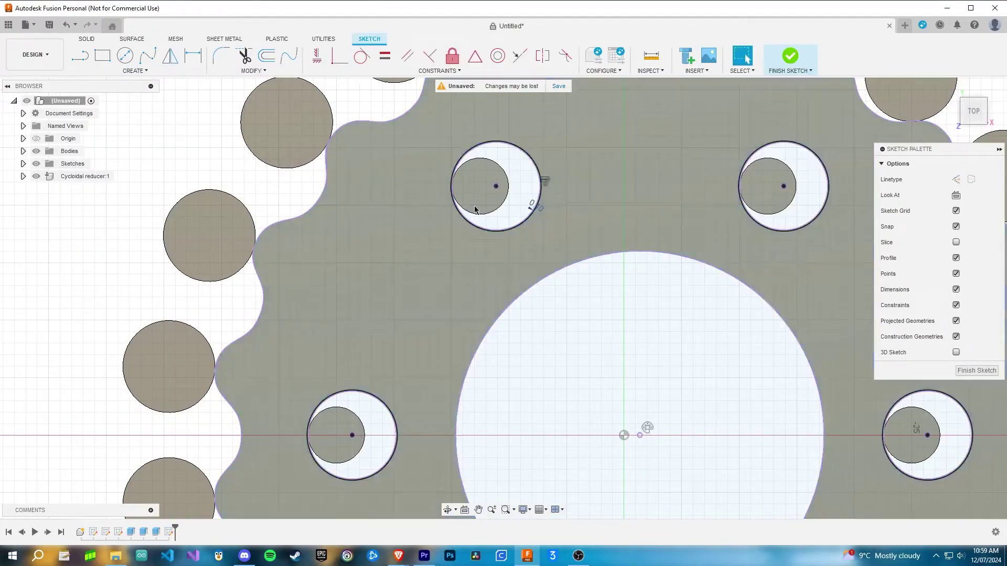
# Step: Offset the cycloidal gear's projected wavy outline slightly inward to create clearance at the ring pins
pyautogui.scroll(-2, 341, 141)
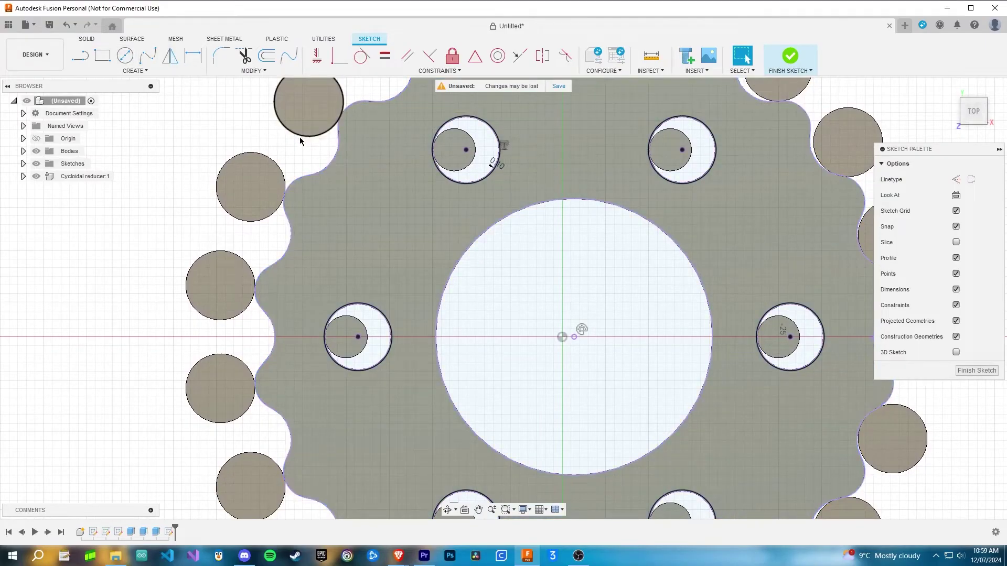
pyautogui.press('o')
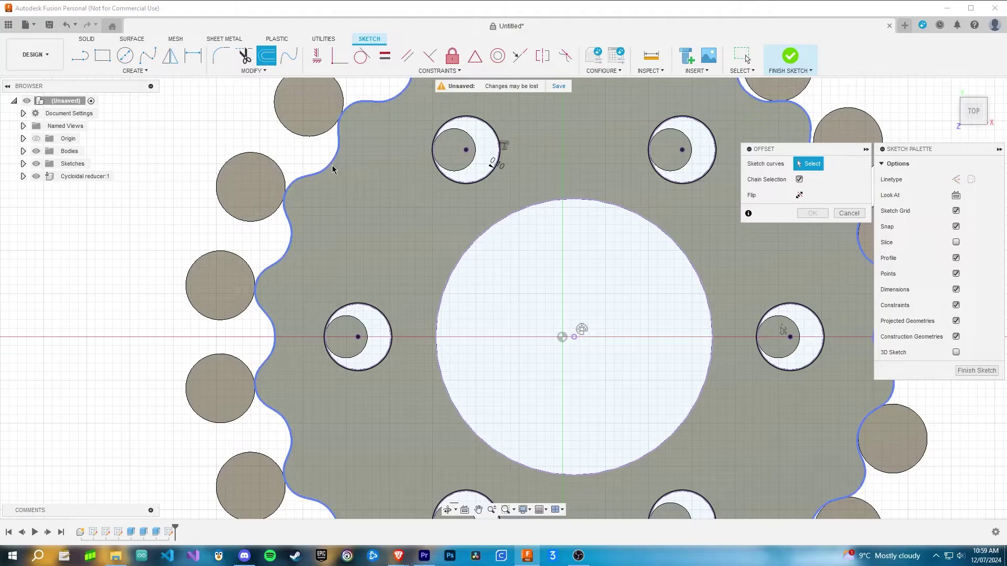
pyautogui.click(334, 167)
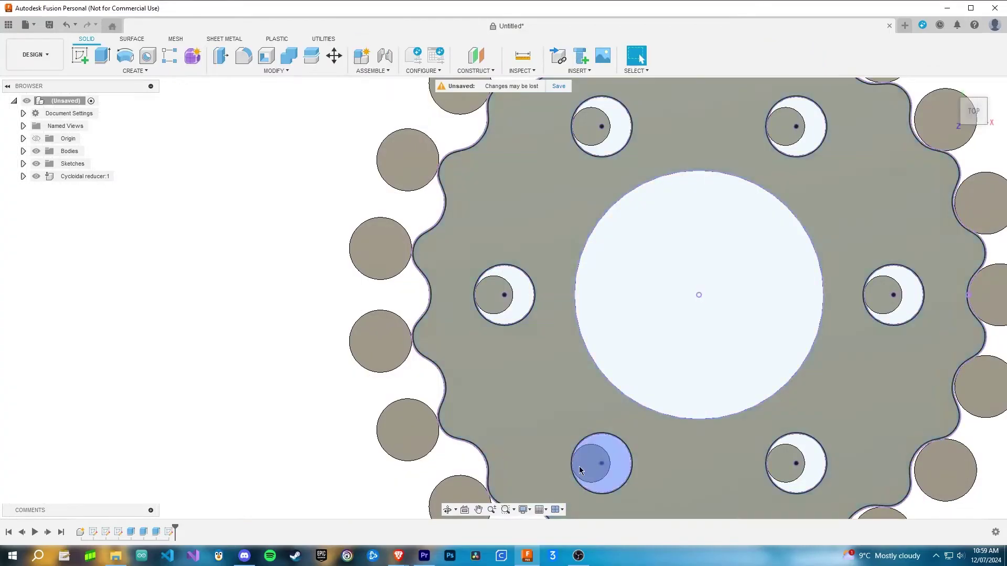
pyautogui.click(518, 376)
pyautogui.moveTo(518, 376); pyautogui.dragTo(409, 254, button='middle')
# Step: Extrude the thin outline strip and the six hole clearance rings as a cut, about 11 mm down through the gear
pyautogui.press('e')
pyautogui.click(400, 261)
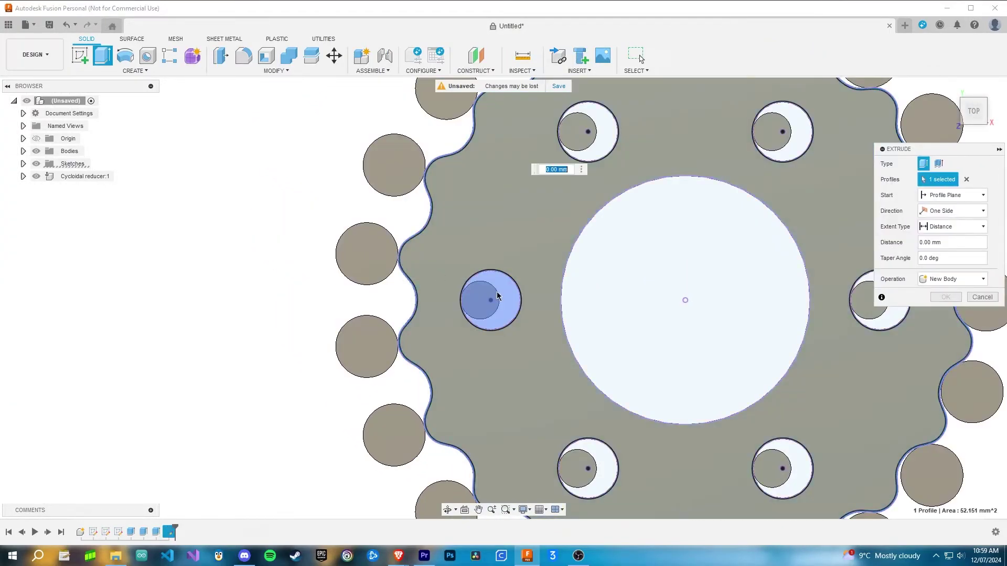
pyautogui.click(515, 281)
pyautogui.click(515, 281)
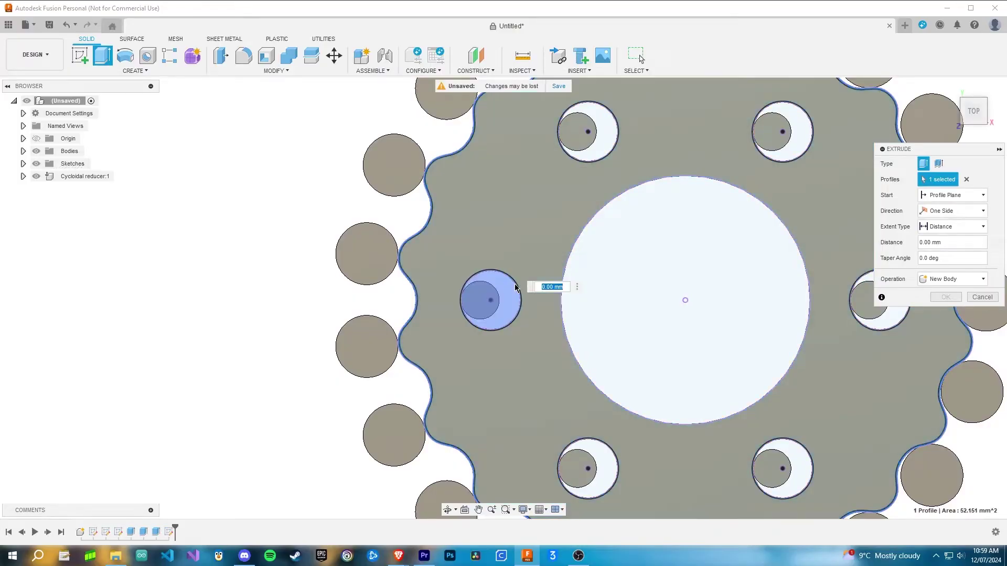
pyautogui.click(521, 291)
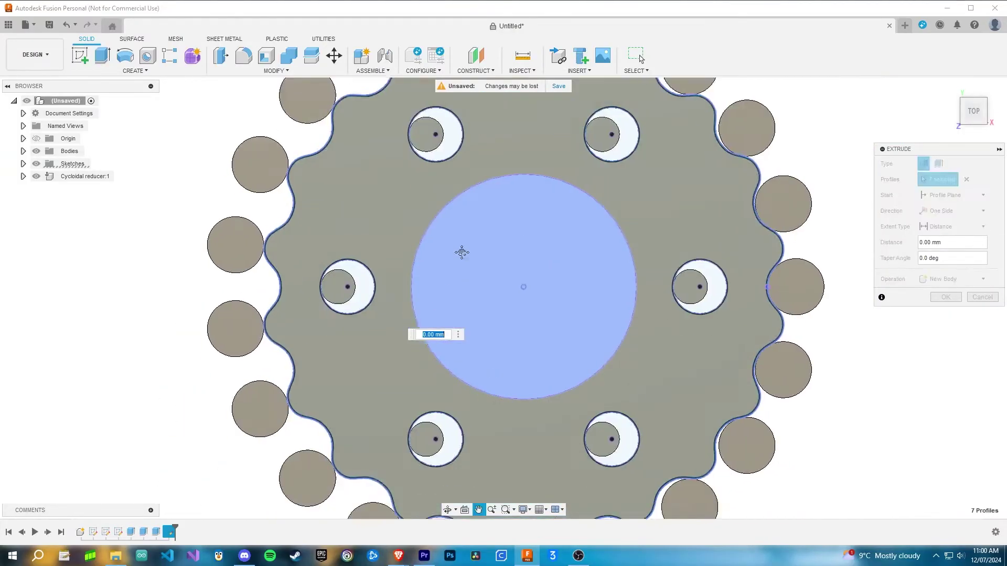
pyautogui.moveTo(461, 253); pyautogui.dragTo(487, 177, button='middle')
pyautogui.keyDown('shift'); pyautogui.moveTo(540, 364); pyautogui.dragTo(533, 309, button='middle'); pyautogui.keyUp('shift')
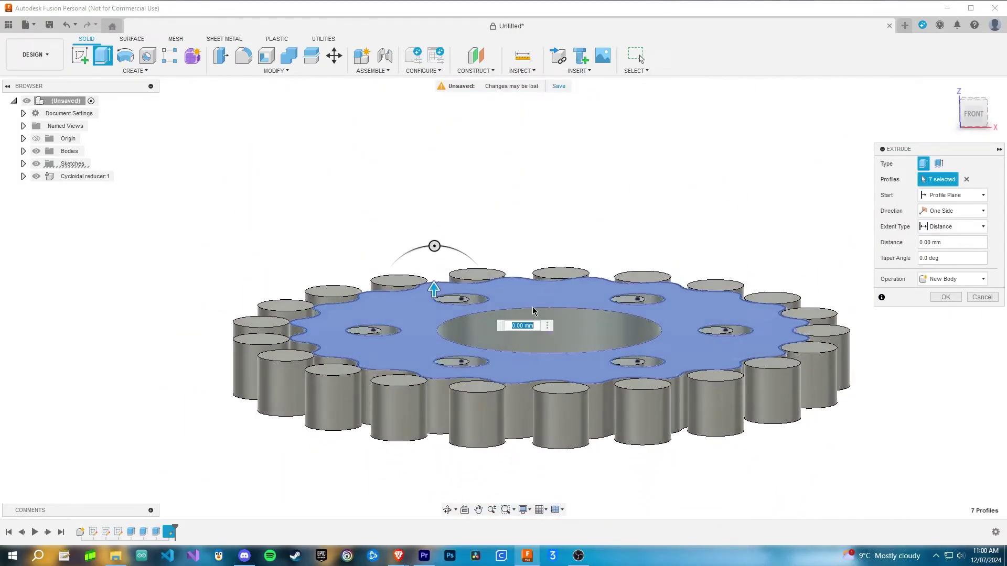
pyautogui.moveTo(434, 290); pyautogui.dragTo(438, 348)
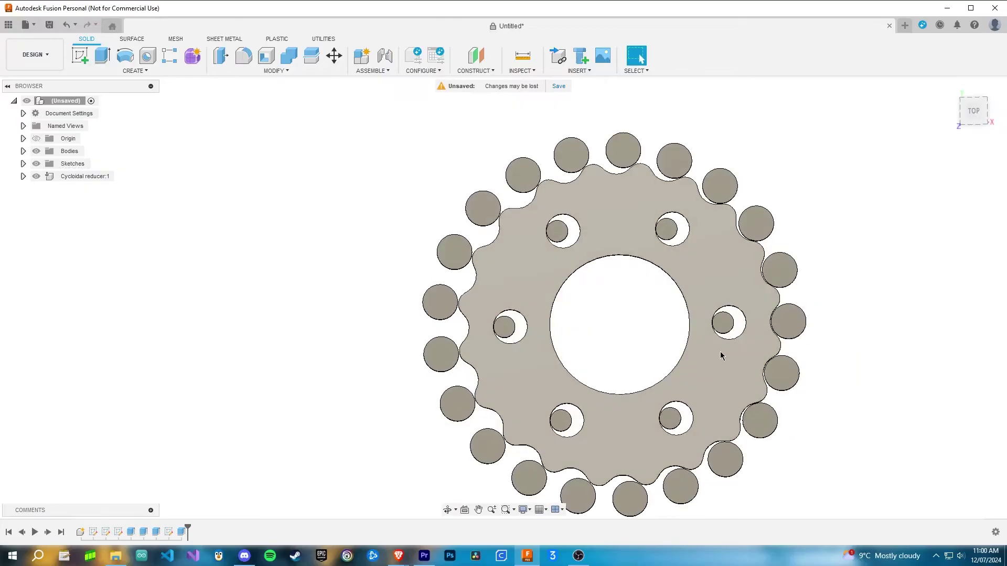
pyautogui.scroll(5, 712, 316)
pyautogui.keyDown('shift'); pyautogui.moveTo(713, 319); pyautogui.dragTo(616, 303, button='middle'); pyautogui.keyUp('shift')
pyautogui.scroll(-4, 614, 302)
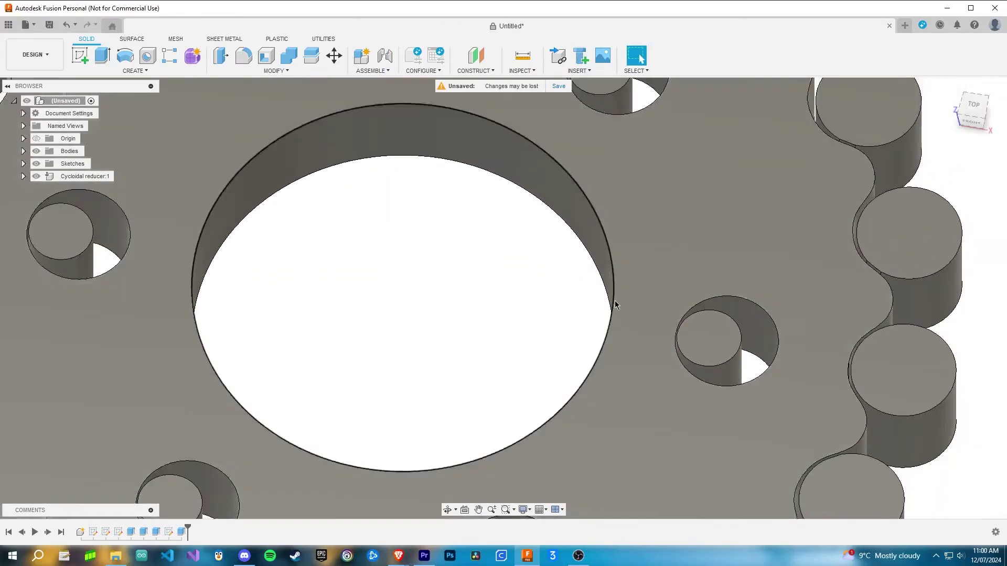
# Step: Examine the gear's clearances and its fit with the ring, roller shaft and cam bodies from several angles
pyautogui.moveTo(517, 304); pyautogui.dragTo(594, 254, button='middle')
pyautogui.scroll(1, 559, 274)
pyautogui.scroll(-3, 472, 316)
pyautogui.moveTo(535, 279); pyautogui.dragTo(501, 295, button='middle')
pyautogui.keyDown('shift'); pyautogui.moveTo(502, 294); pyautogui.dragTo(504, 307, button='middle'); pyautogui.keyUp('shift')
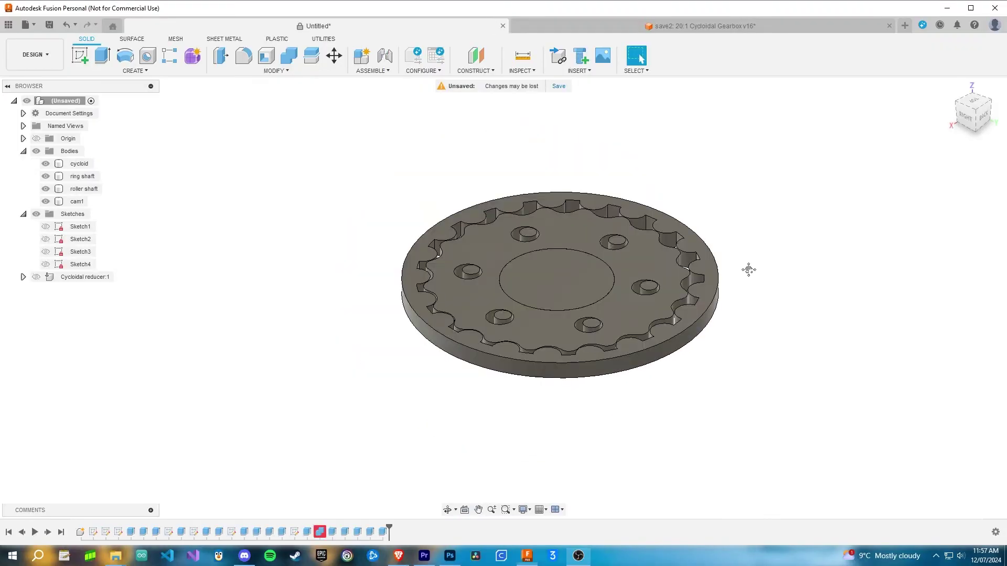
pyautogui.keyDown('shift'); pyautogui.moveTo(694, 267); pyautogui.dragTo(696, 308, button='middle'); pyautogui.keyUp('shift')
pyautogui.moveTo(696, 309); pyautogui.dragTo(703, 264, button='middle')
pyautogui.keyDown('shift'); pyautogui.moveTo(703, 264); pyautogui.dragTo(703, 281, button='middle'); pyautogui.keyUp('shift')
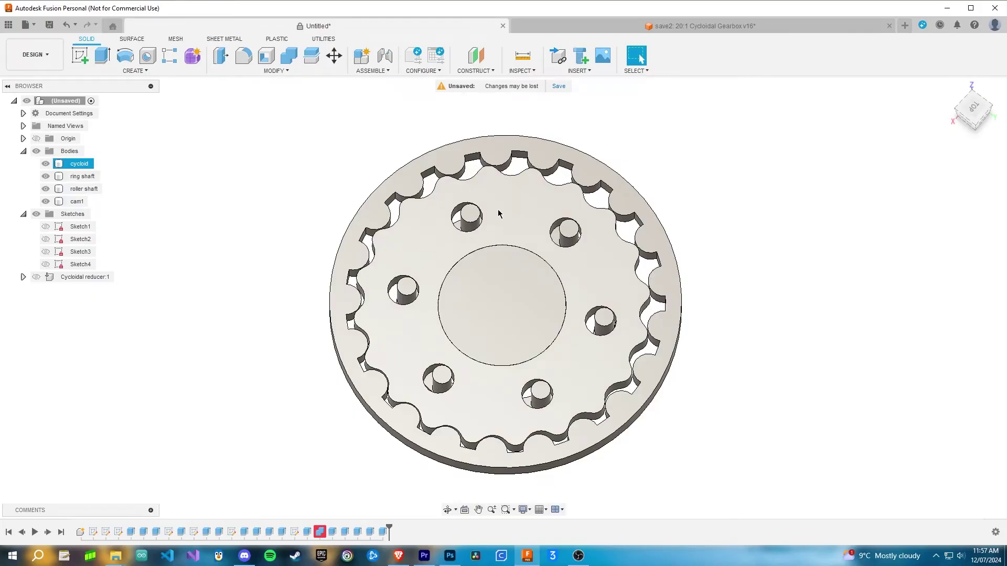
pyautogui.keyDown('shift'); pyautogui.moveTo(257, 197); pyautogui.dragTo(290, 197, button='middle'); pyautogui.keyUp('shift')
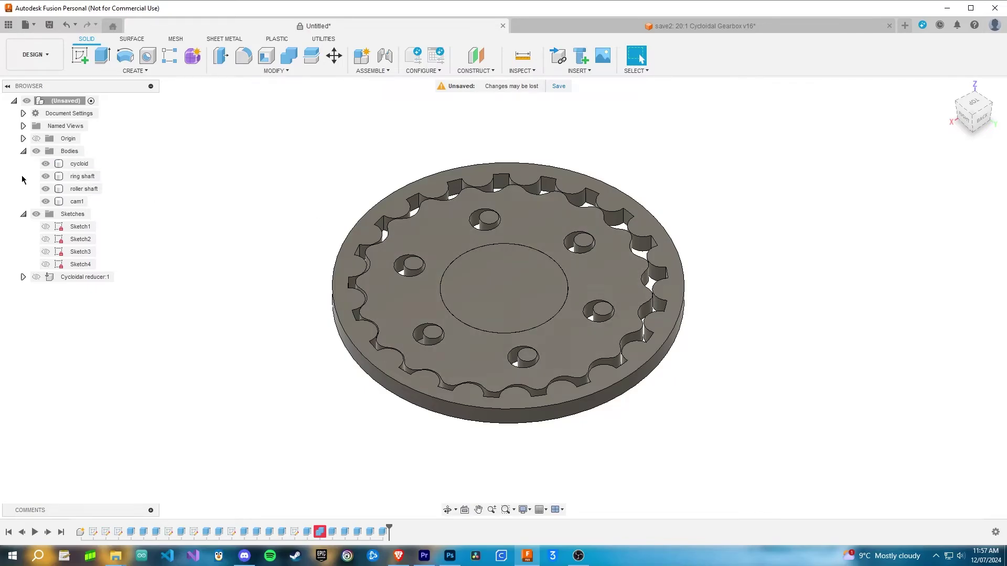
# Step: Copy the cycloid body and paste the duplicate at the original's position
pyautogui.rightClick(83, 164)
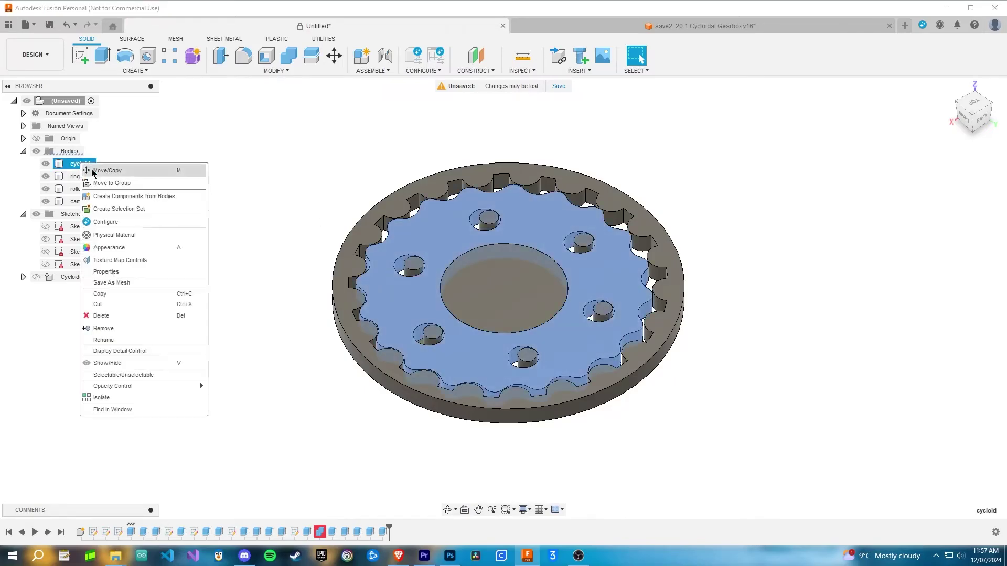
pyautogui.click(108, 294)
pyautogui.hotkey('ctrl', 'v')
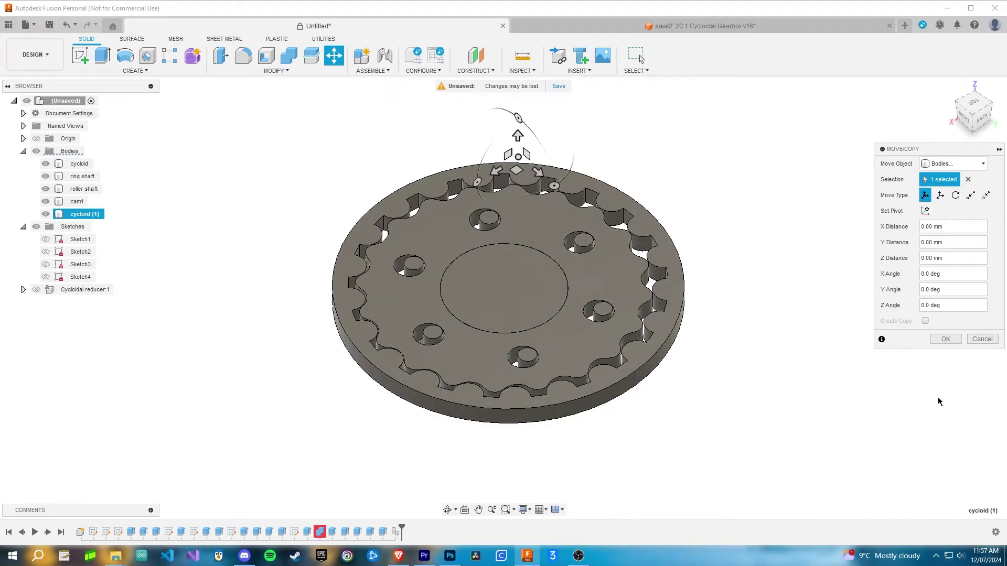
pyautogui.press('Return')
# Step: Rename the pasted body cycloid2 and place it directly below cycloid in the body list
pyautogui.write('cycloid2')
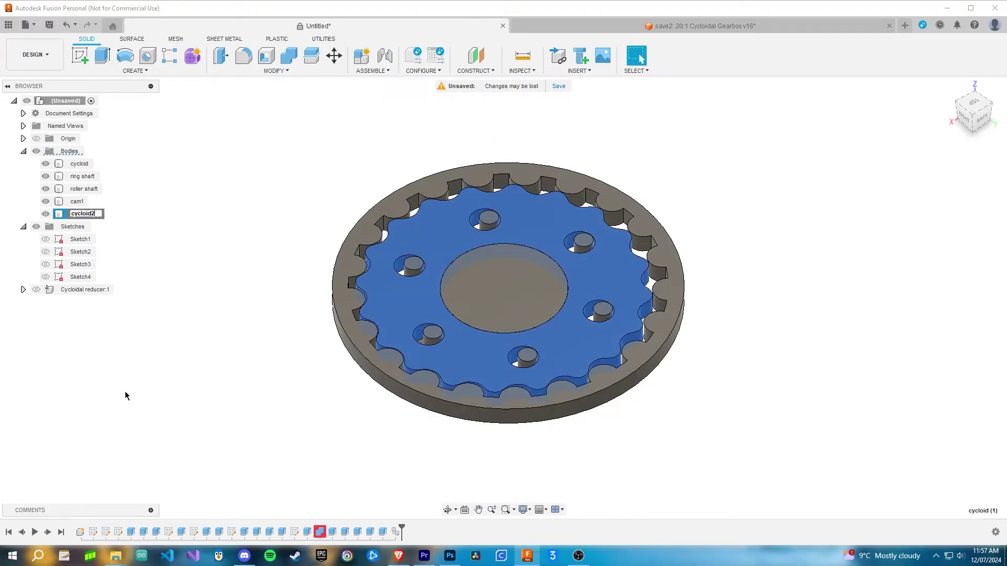
pyautogui.press('Return')
pyautogui.moveTo(80, 214); pyautogui.dragTo(82, 176)
pyautogui.click(79, 176)
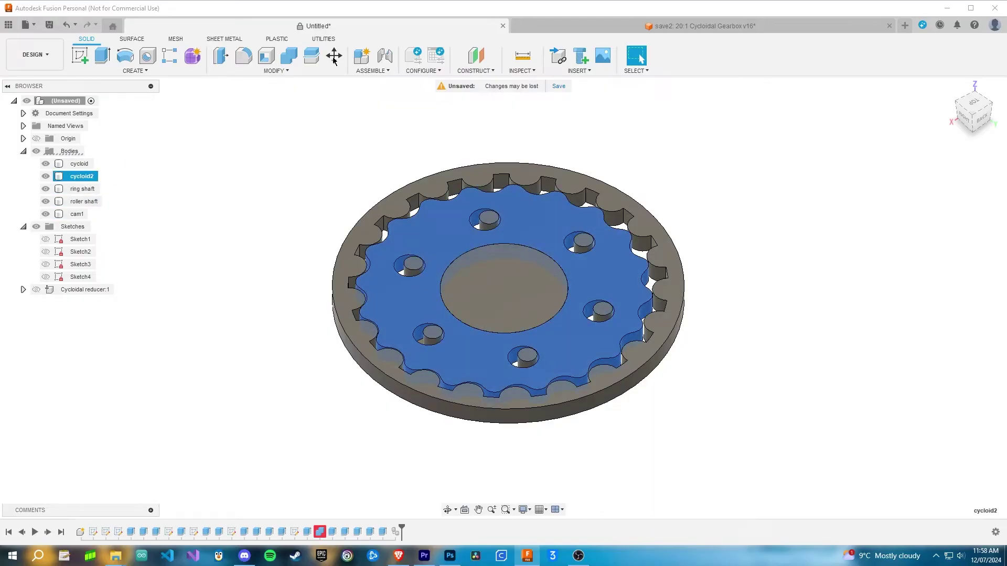
# Step: Move the cycloid2 body 7 mm upward along Z, above the ring shaft
pyautogui.press('m')
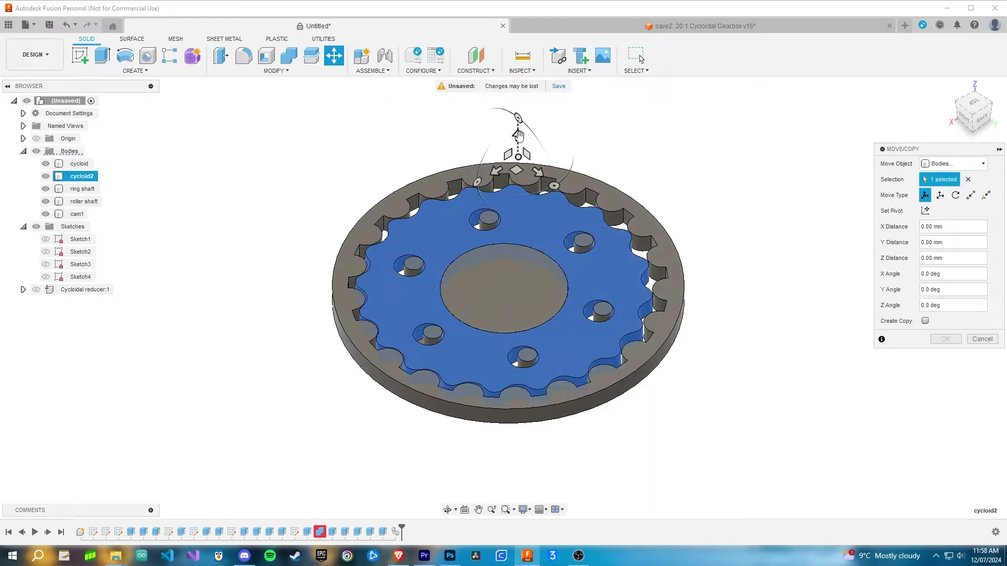
pyautogui.moveTo(518, 136); pyautogui.dragTo(518, 107)
pyautogui.click(982, 109)
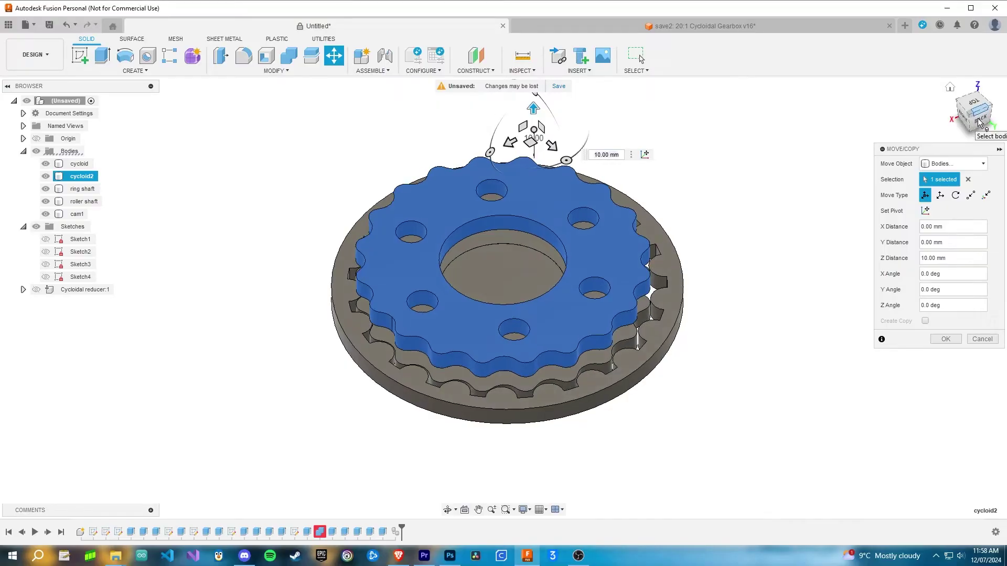
pyautogui.click(974, 120)
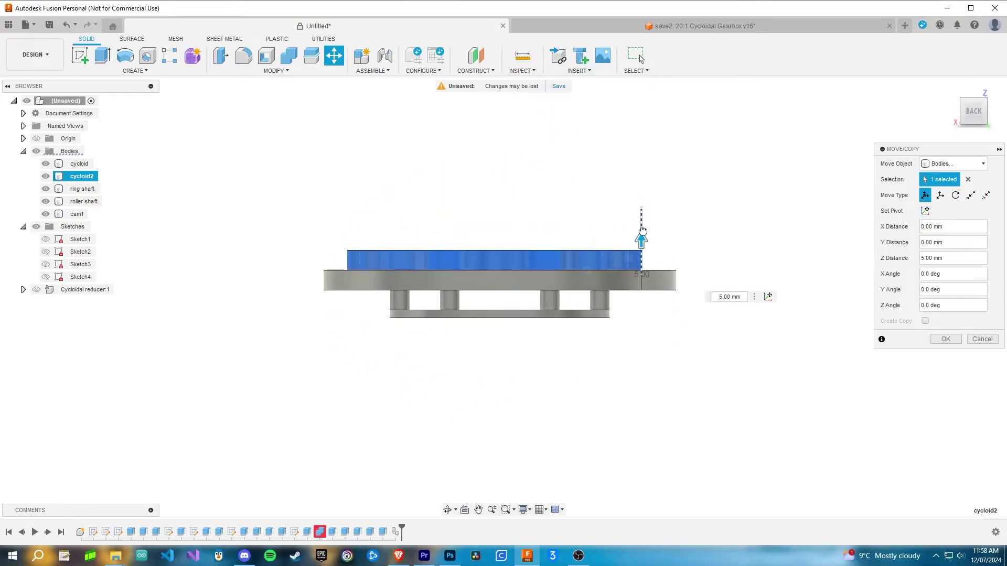
pyautogui.write('7')
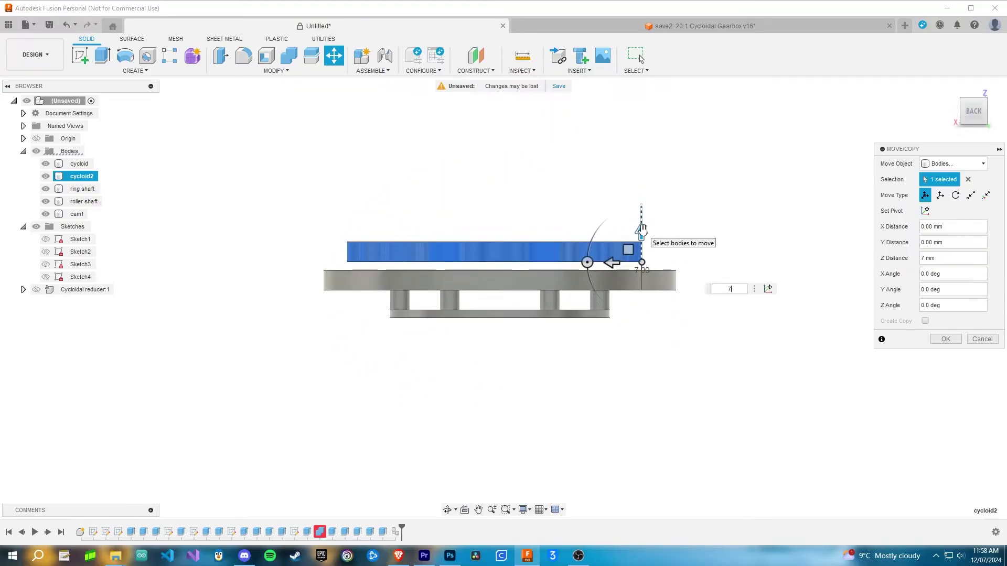
pyautogui.press('Return')
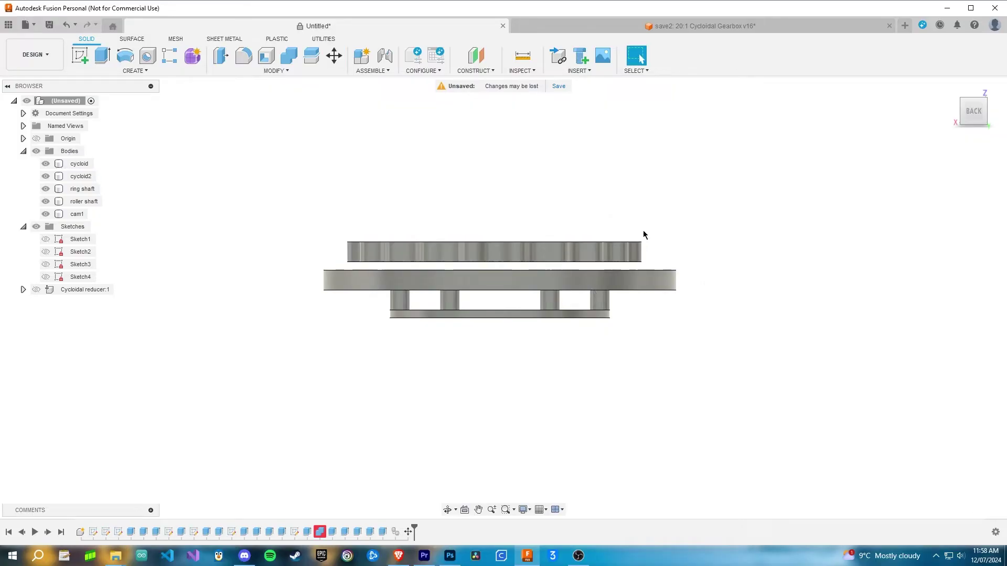
# Step: Examine from above how cycloid2 lines up with the ring's lobes and the roller shaft pins
pyautogui.keyDown('shift'); pyautogui.moveTo(526, 266); pyautogui.dragTo(548, 328, button='middle'); pyautogui.keyUp('shift')
pyautogui.click(975, 112)
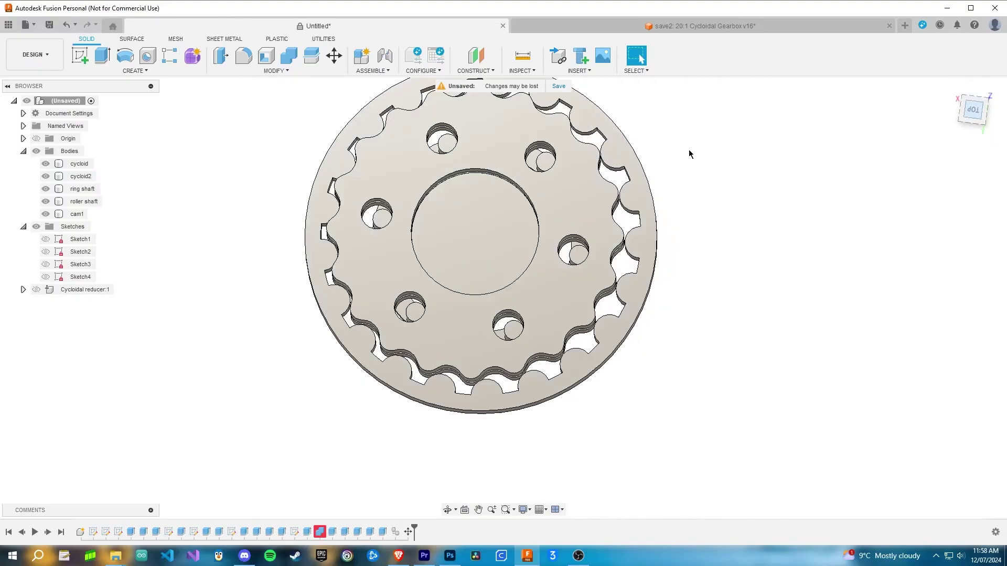
pyautogui.click(1000, 101)
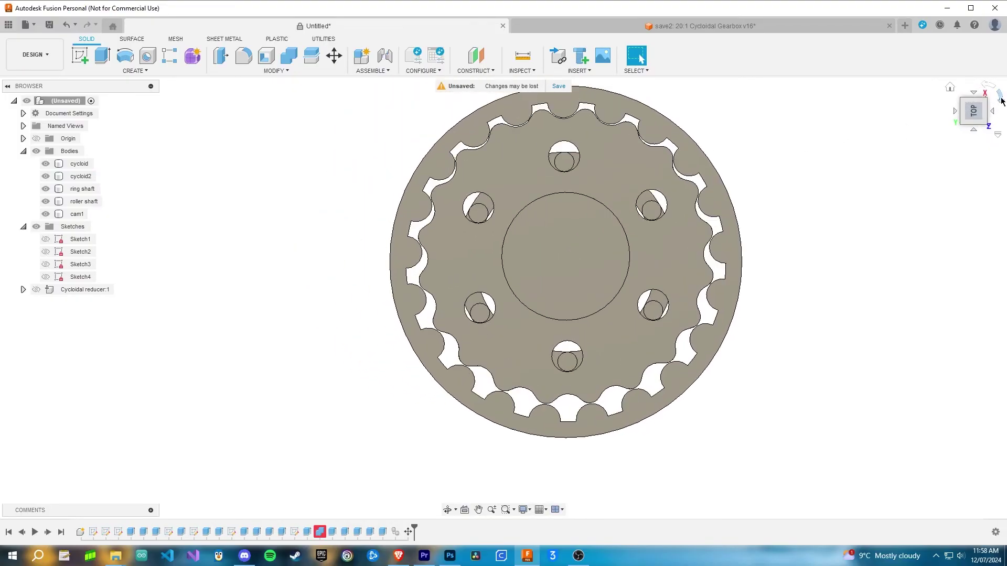
pyautogui.click(1001, 100)
pyautogui.scroll(1, 604, 180)
pyautogui.moveTo(604, 180); pyautogui.dragTo(617, 115, button='middle')
pyautogui.scroll(3, 625, 178)
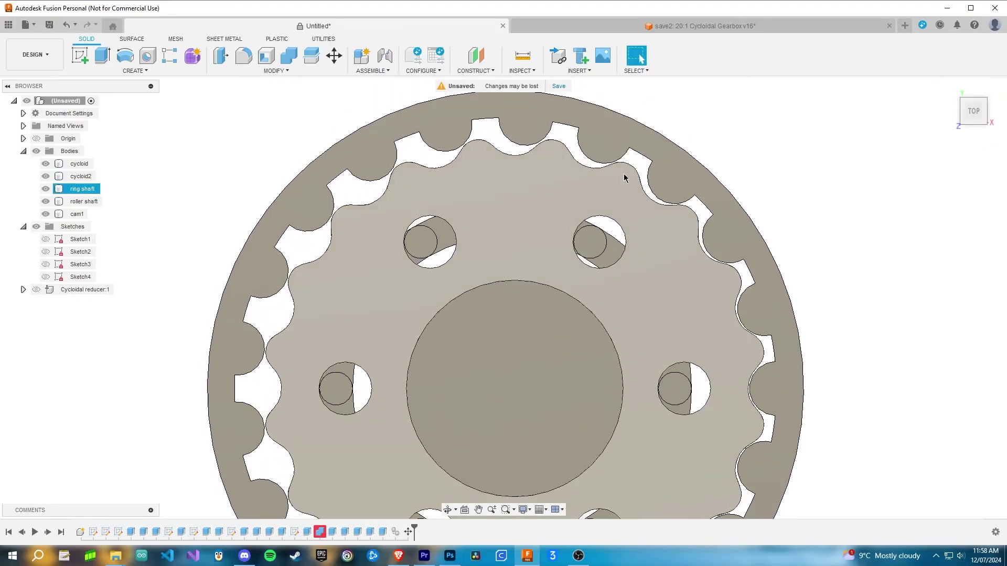
pyautogui.scroll(-3, 601, 216)
pyautogui.moveTo(602, 217); pyautogui.dragTo(612, 140, button='middle')
pyautogui.scroll(-1, 589, 175)
pyautogui.moveTo(588, 174); pyautogui.dragTo(567, 206, button='middle')
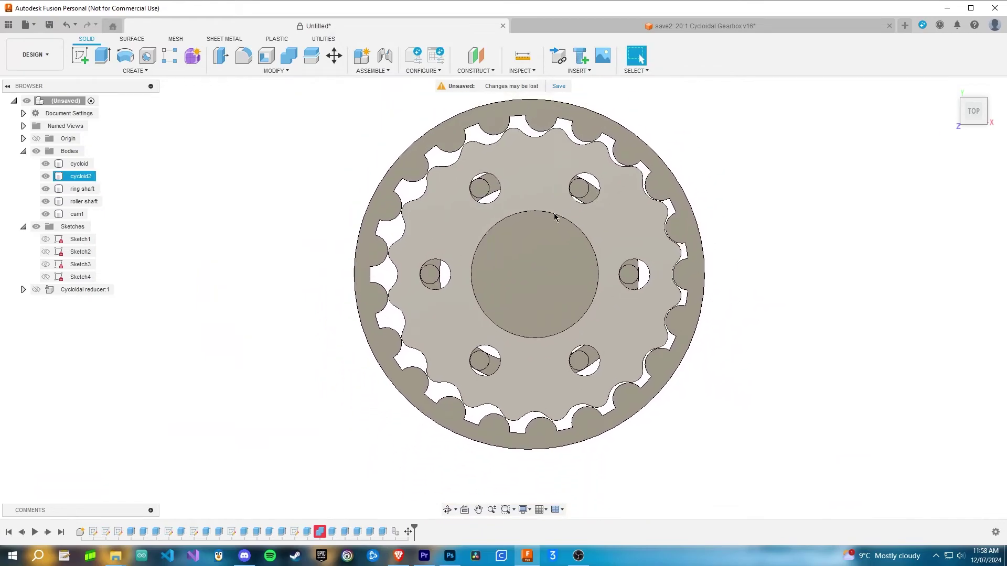
# Step: Set the move pivot of the cycloid2 body to the centre of its central hole and shift it -1.37*2 mm along X
pyautogui.click(84, 176)
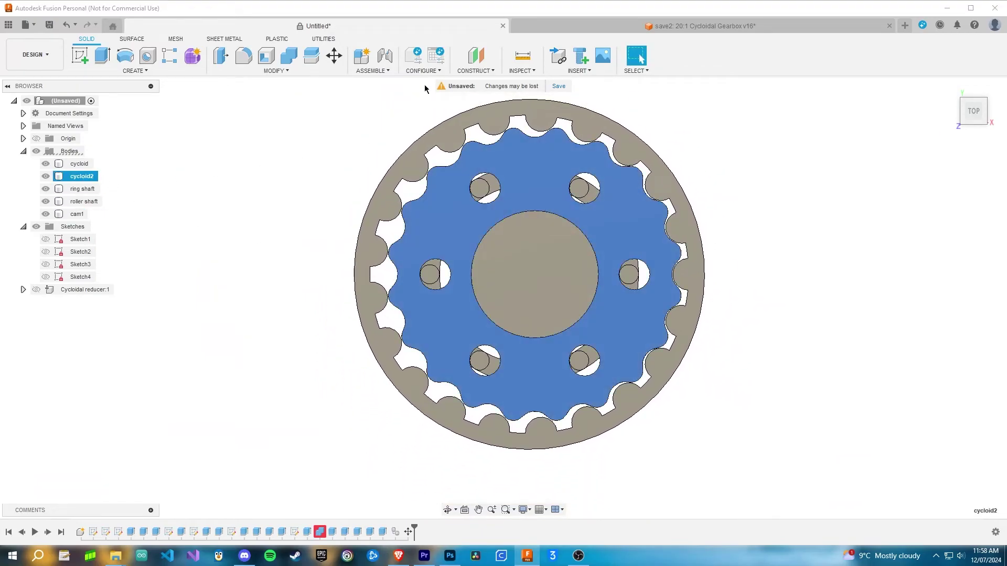
pyautogui.click(333, 55)
pyautogui.click(925, 211)
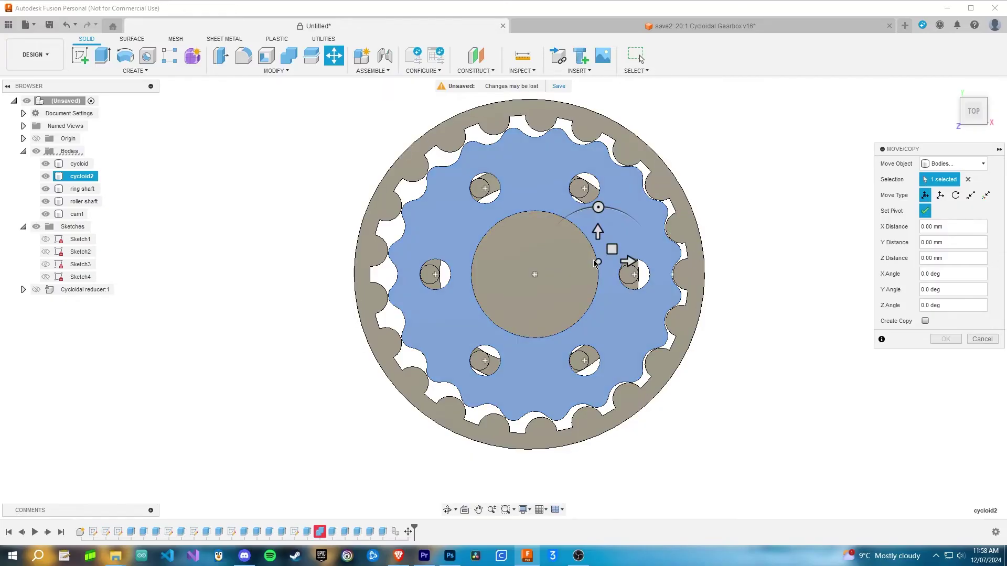
pyautogui.click(535, 274)
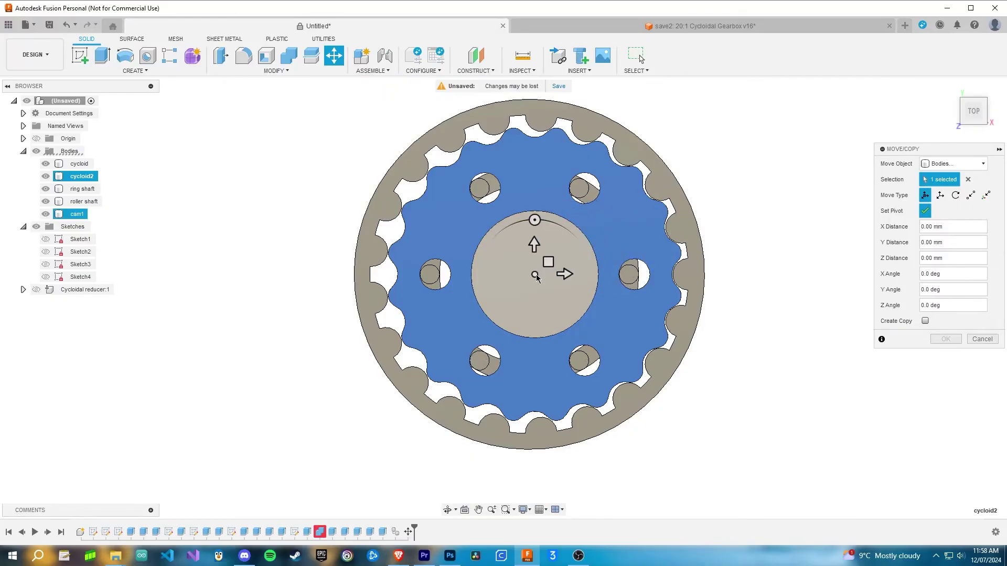
pyautogui.click(925, 212)
pyautogui.moveTo(573, 274); pyautogui.dragTo(568, 274)
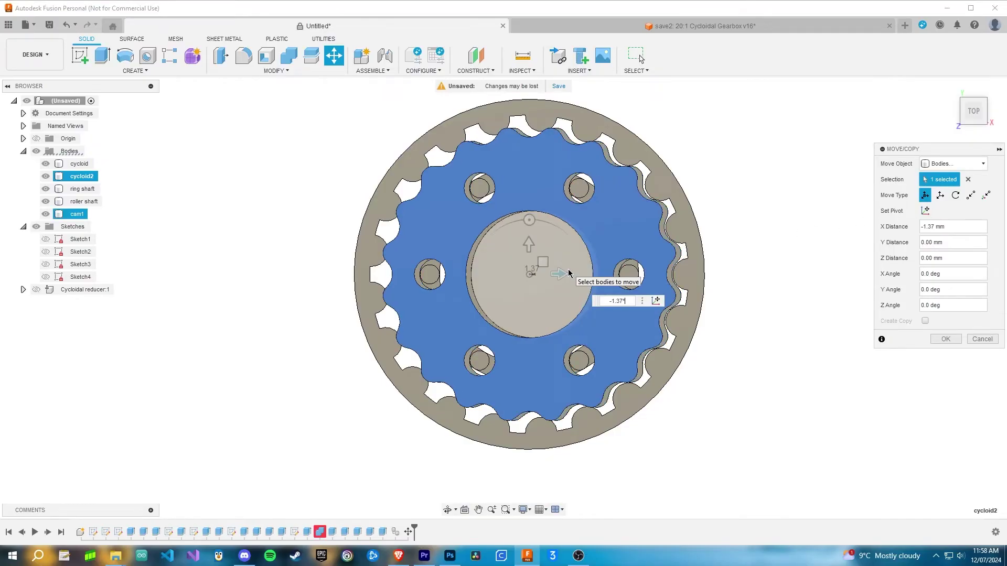
pyautogui.write('*2')
pyautogui.press('Return')
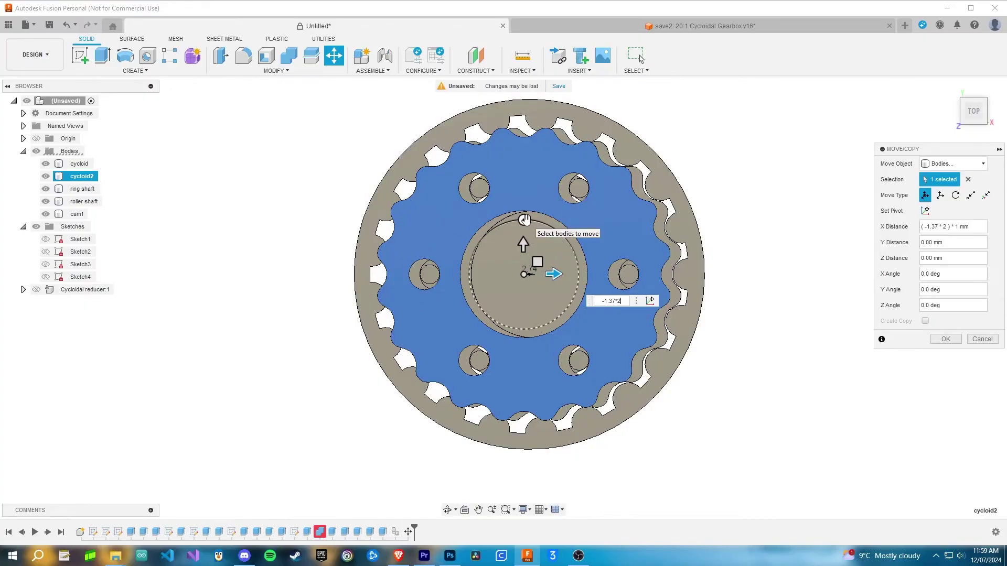
# Step: Rotate cycloid2 by 180/20 degrees about Z around its centre and apply the move
pyautogui.moveTo(524, 219); pyautogui.dragTo(534, 220)
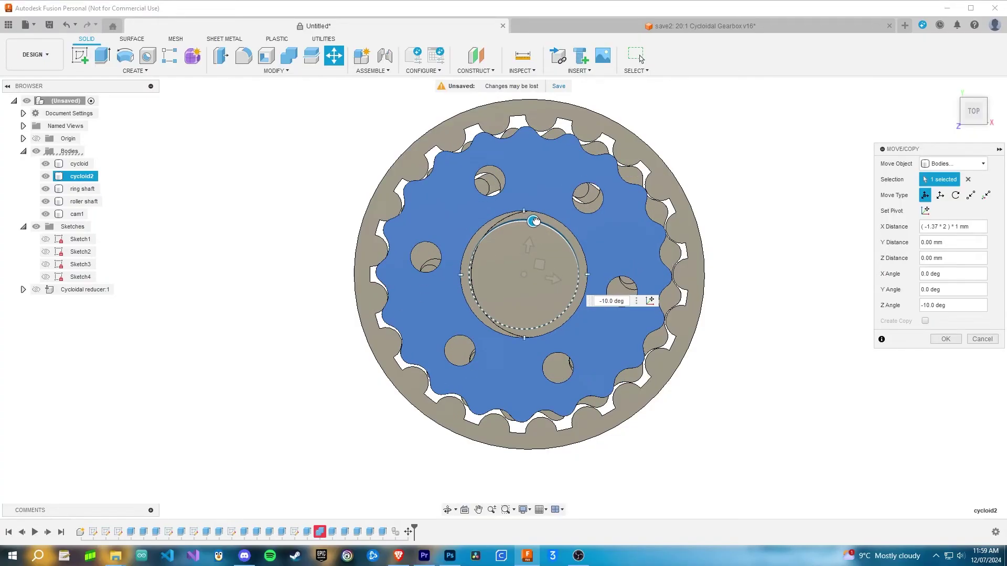
pyautogui.write('180/20')
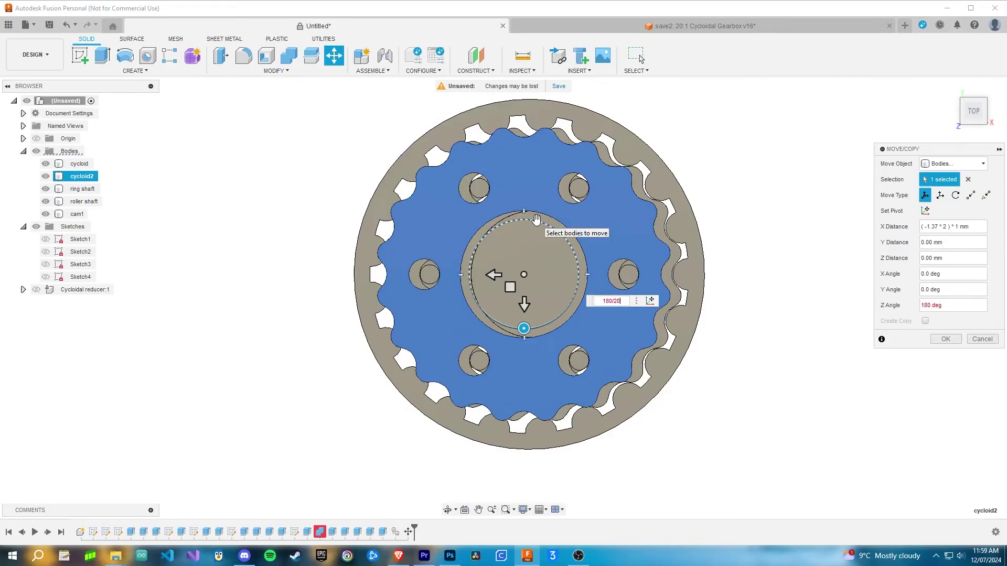
pyautogui.press('Return')
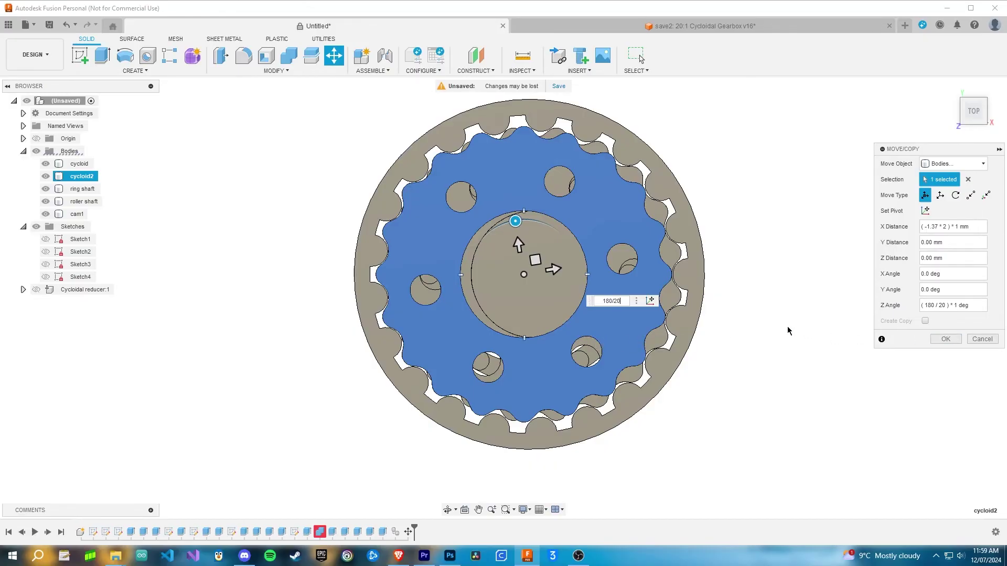
pyautogui.keyDown('shift'); pyautogui.moveTo(789, 329); pyautogui.dragTo(792, 285, button='middle'); pyautogui.keyUp('shift')
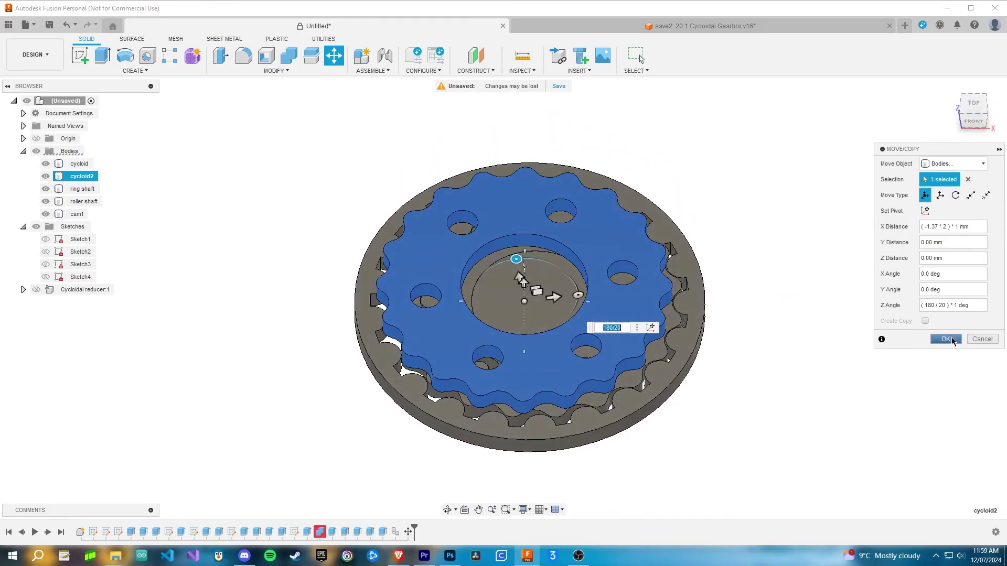
pyautogui.click(947, 339)
# Step: Isolate the cycloid2 body so it can be edited on its own
pyautogui.press('F5')
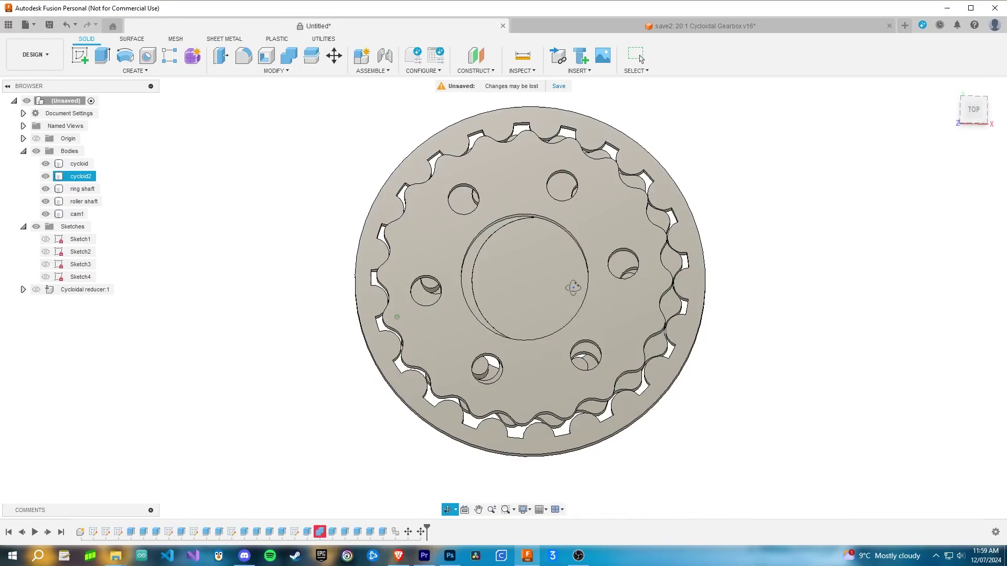
pyautogui.keyDown('shift'); pyautogui.moveTo(573, 287); pyautogui.dragTo(579, 269, button='middle'); pyautogui.keyUp('shift')
pyautogui.rightClick(81, 176)
pyautogui.click(103, 414)
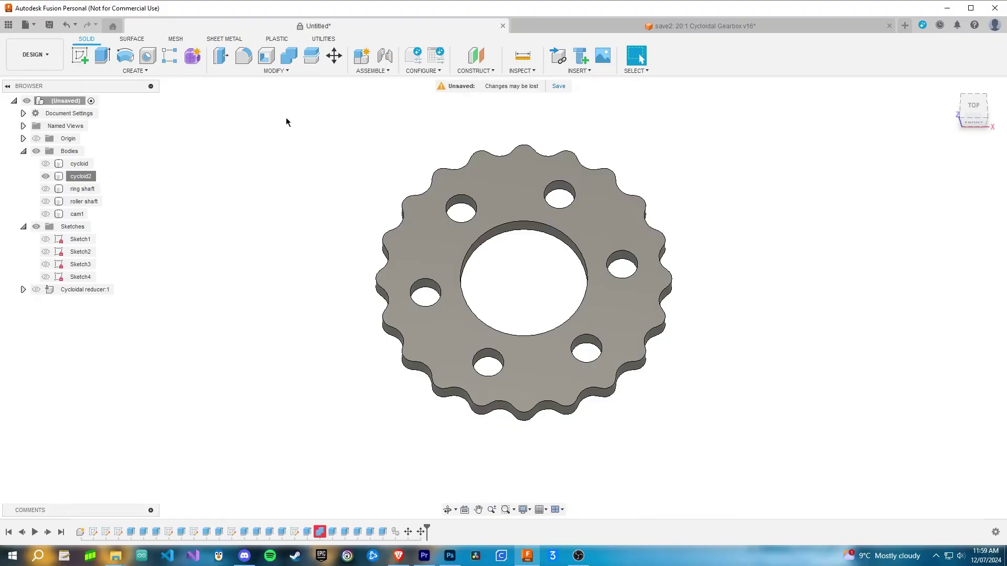
# Step: Sketch a circle about 63 mm in diameter on cycloid2's upper face, centred on the disk and lying between the pin holes and lobes
pyautogui.click(80, 55)
pyautogui.click(439, 242)
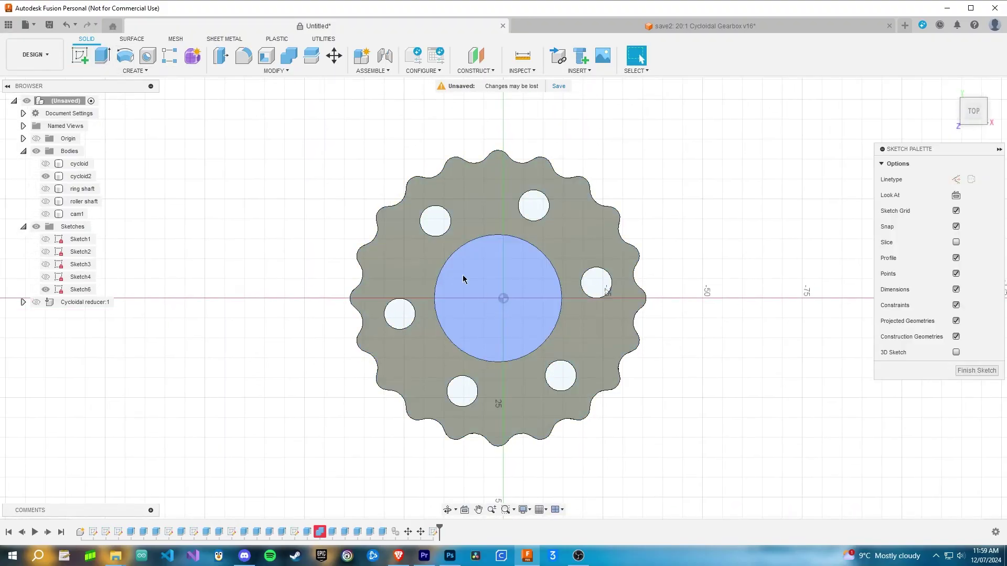
pyautogui.press('c')
pyautogui.click(503, 298)
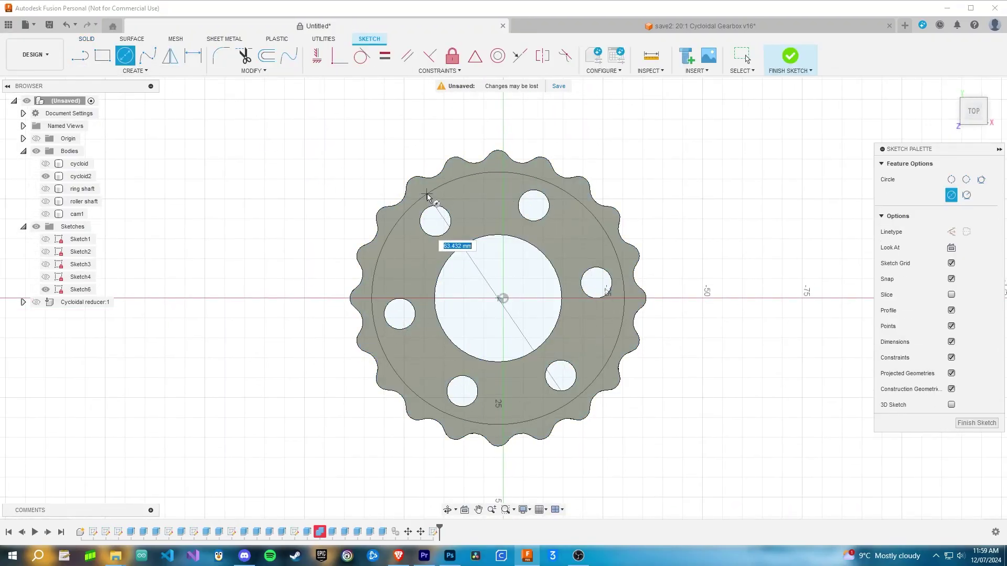
pyautogui.click(428, 198)
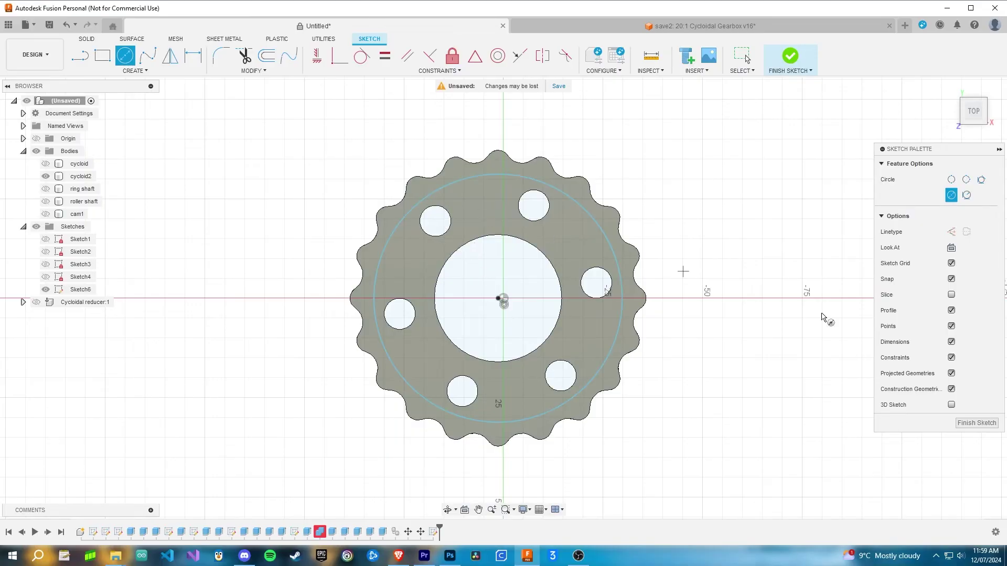
pyautogui.click(976, 422)
# Step: Extrude the sketched profile containing the pin holes downward as a cut through cycloid2, keeping only the lobed outer ring
pyautogui.click(454, 242)
pyautogui.press('e')
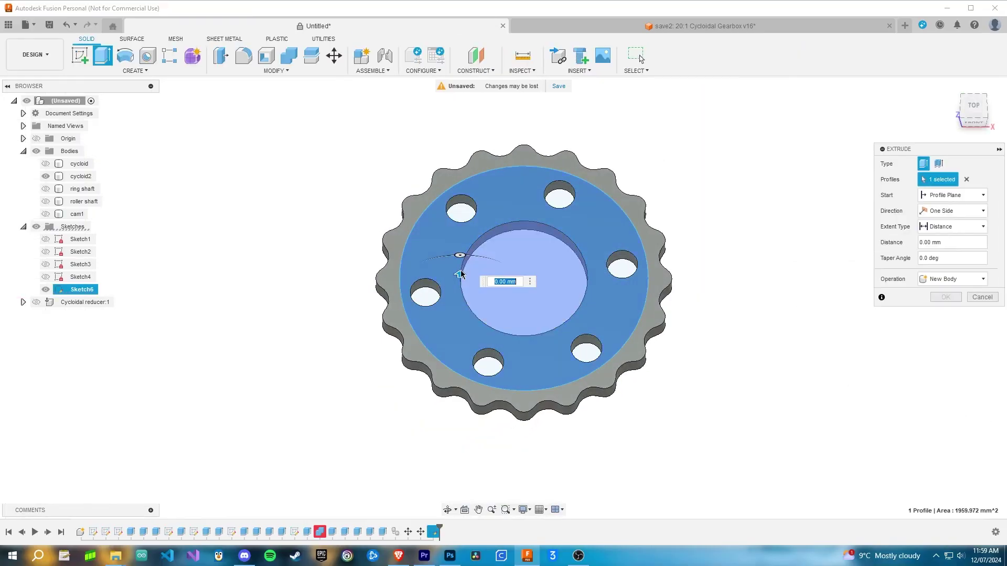
pyautogui.moveTo(456, 285); pyautogui.dragTo(456, 303)
pyautogui.keyDown('shift'); pyautogui.moveTo(342, 273); pyautogui.dragTo(341, 173, button='middle'); pyautogui.keyUp('shift')
pyautogui.keyDown('shift'); pyautogui.moveTo(389, 353); pyautogui.dragTo(389, 317, button='middle'); pyautogui.keyUp('shift')
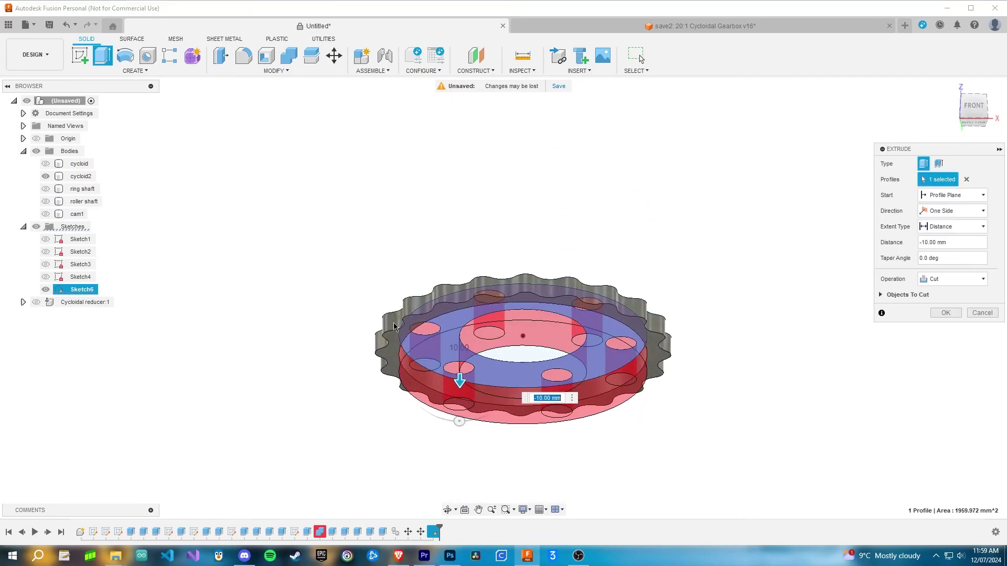
pyautogui.moveTo(459, 382); pyautogui.dragTo(494, 325)
pyautogui.click(954, 314)
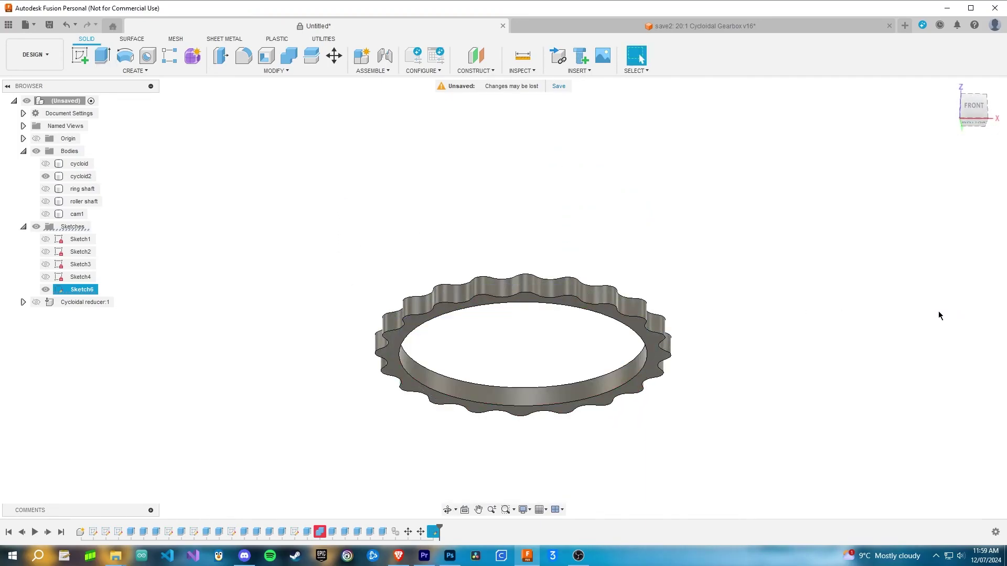
# Step: Show the circle sketch again and extrude the same pin-hole profile -5 mm as a new body inside the lobed ring
pyautogui.keyDown('shift'); pyautogui.moveTo(593, 232); pyautogui.dragTo(546, 280, button='middle'); pyautogui.keyUp('shift')
pyautogui.click(45, 290)
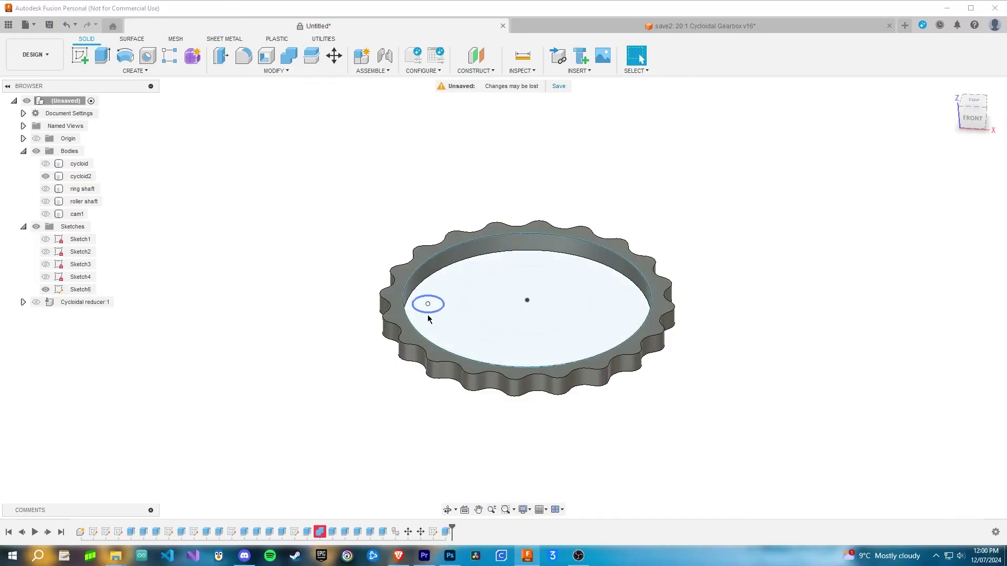
pyautogui.click(427, 315)
pyautogui.press('e')
pyautogui.moveTo(464, 290); pyautogui.dragTo(464, 314)
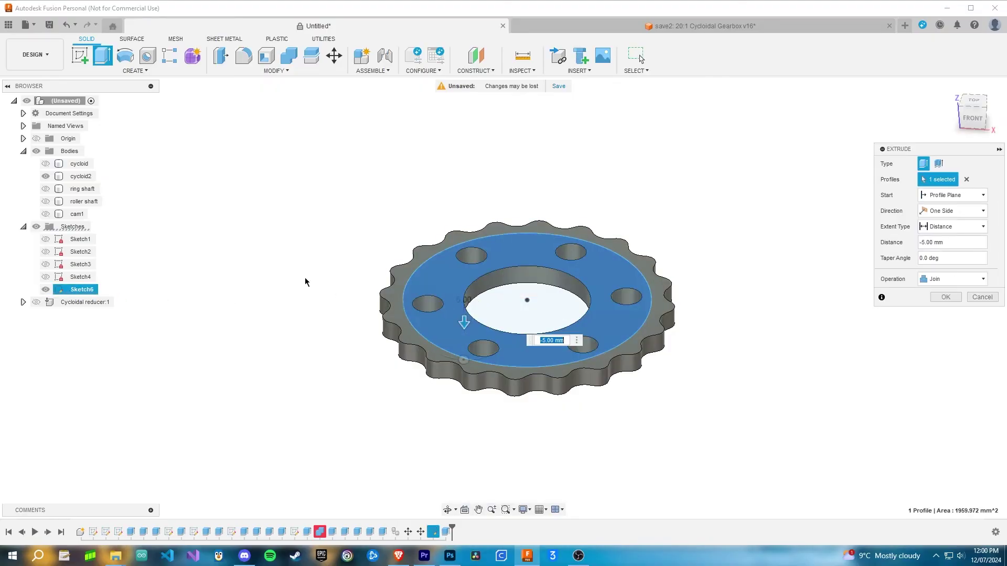
pyautogui.keyDown('shift'); pyautogui.moveTo(306, 281); pyautogui.dragTo(353, 263, button='middle'); pyautogui.keyUp('shift')
pyautogui.click(952, 279)
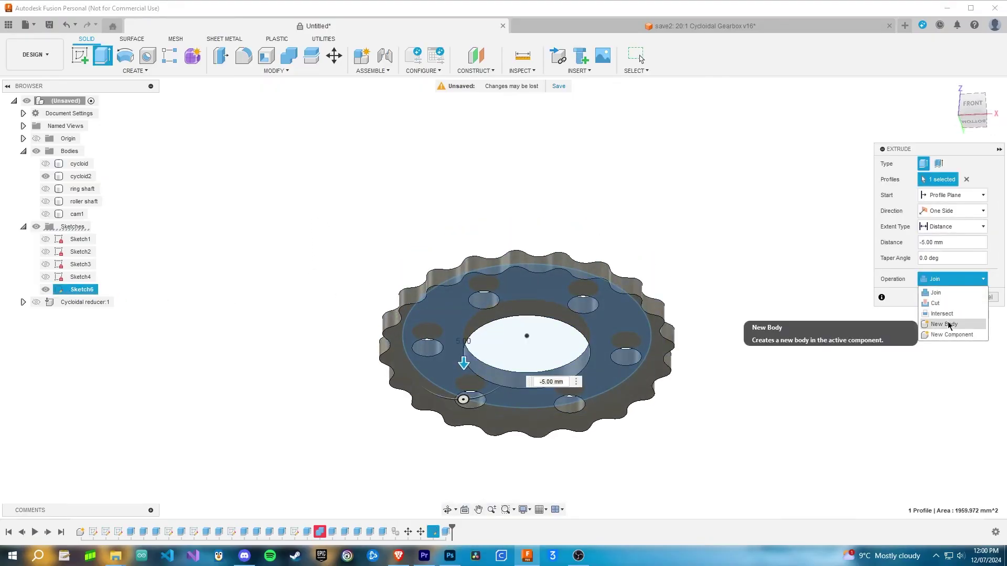
pyautogui.click(949, 325)
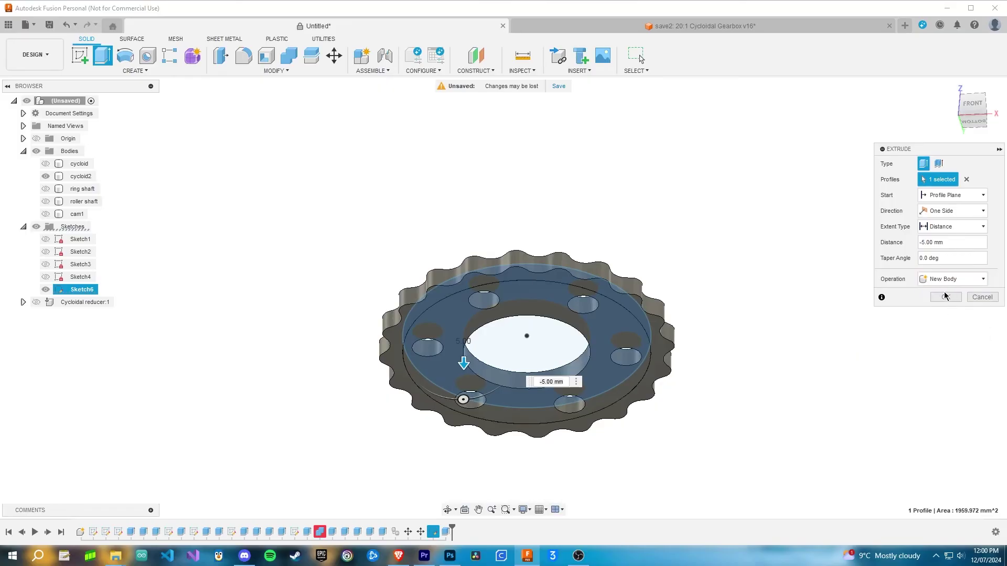
pyautogui.click(945, 296)
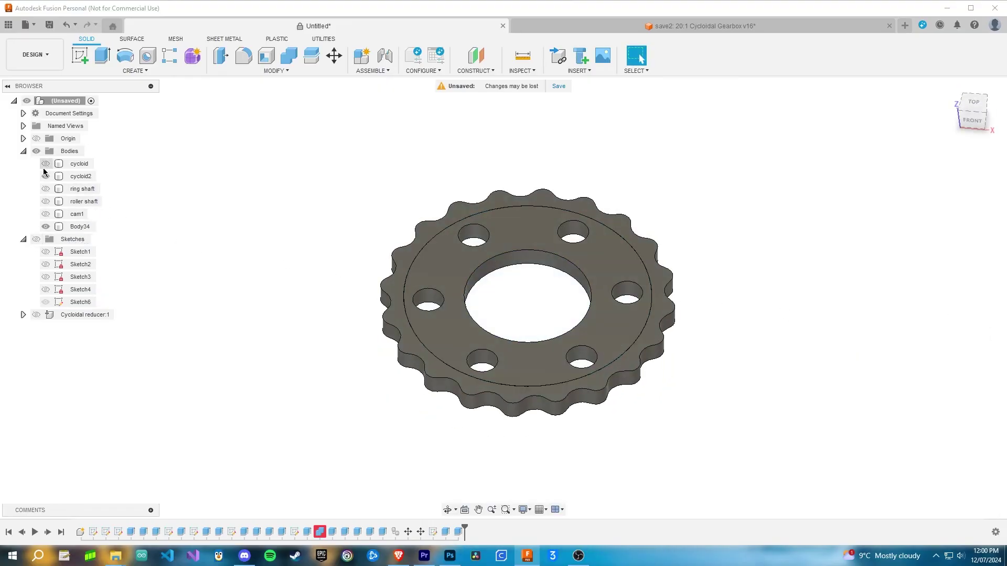
# Step: Place the new inner body Body34 directly below cycloid2 in the body list, then unisolate to show all gearbox bodies
pyautogui.moveTo(55, 228); pyautogui.dragTo(46, 180)
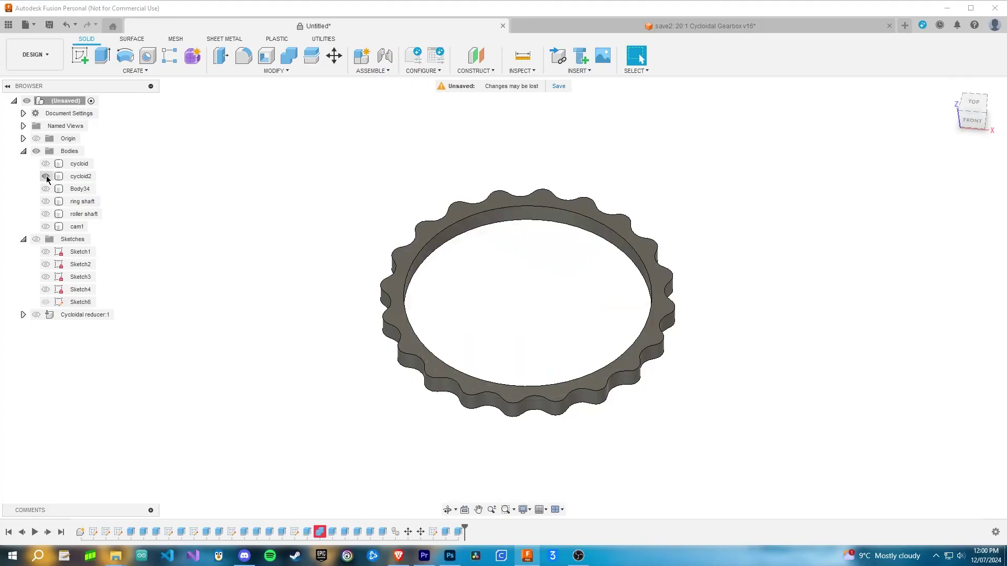
pyautogui.click(45, 176)
pyautogui.rightClick(88, 177)
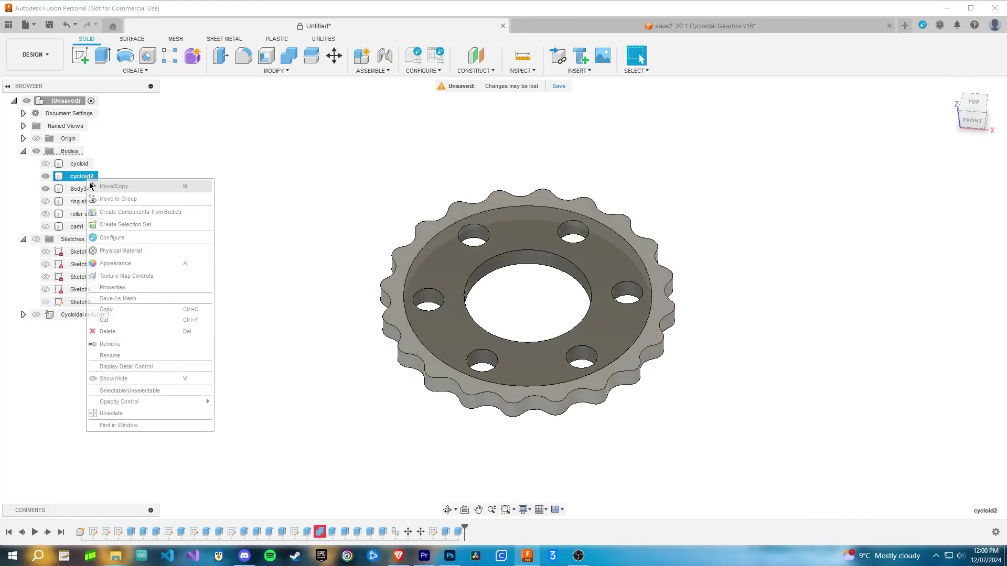
pyautogui.click(111, 413)
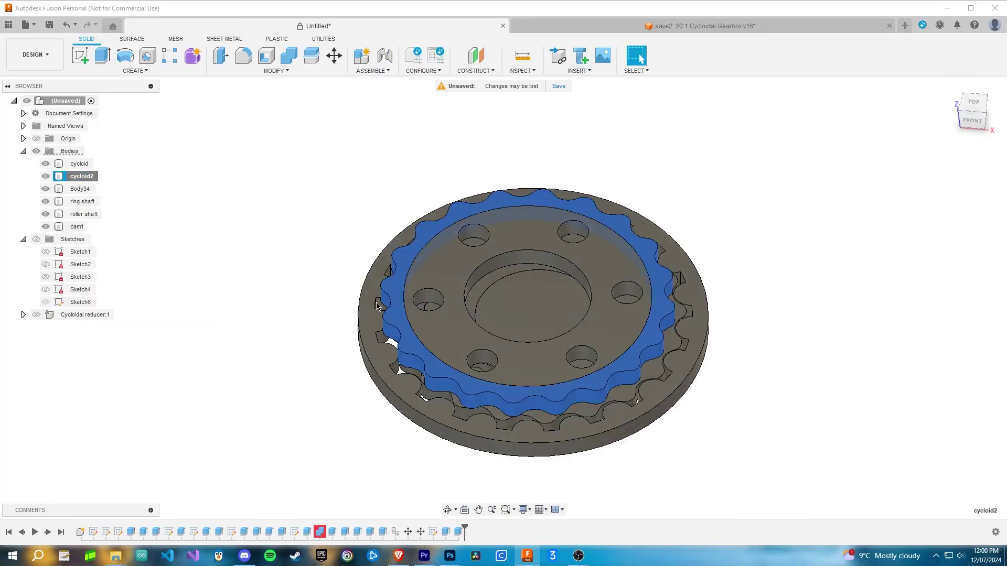
# Step: Rotate Body34 by -180/20 degrees about Z, with the pivot at the centre of its central hole, to line up its pin holes
pyautogui.click(973, 102)
pyautogui.click(80, 188)
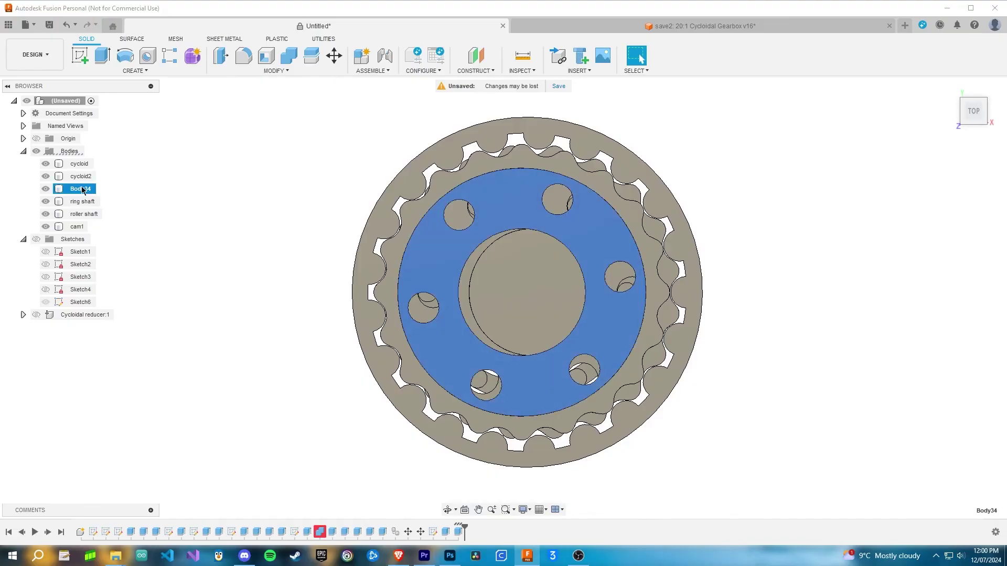
pyautogui.click(335, 56)
pyautogui.click(925, 211)
pyautogui.click(531, 290)
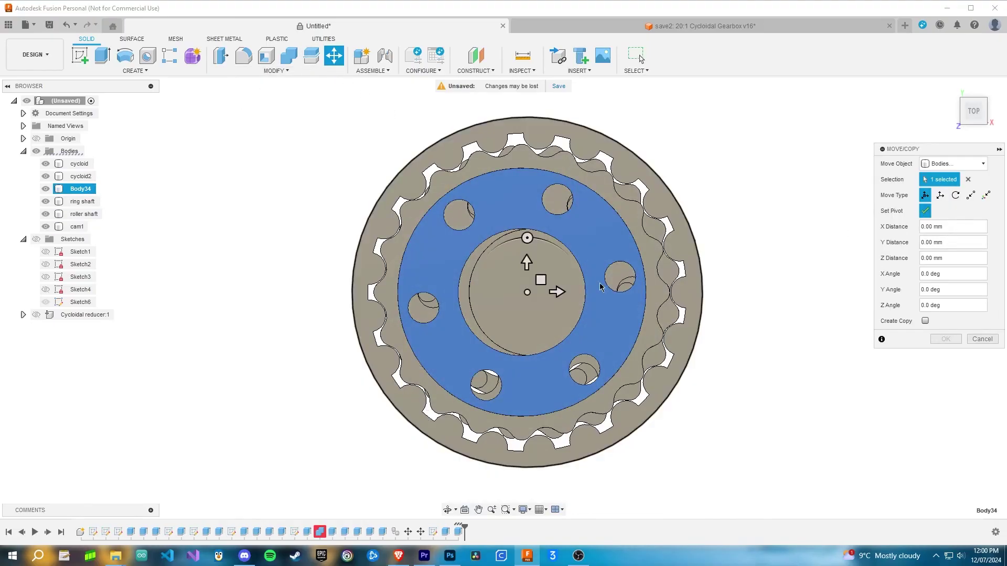
pyautogui.click(521, 292)
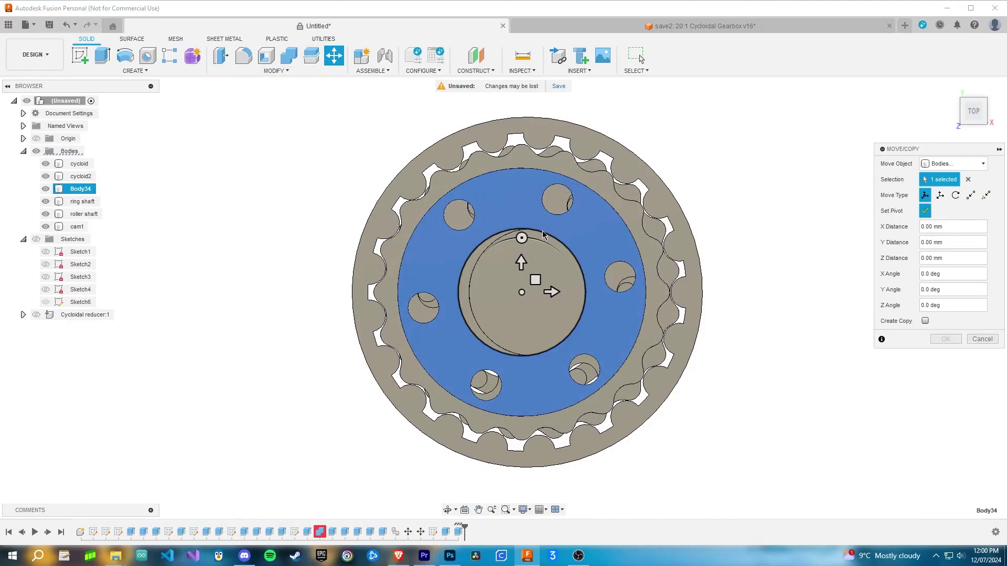
pyautogui.click(927, 212)
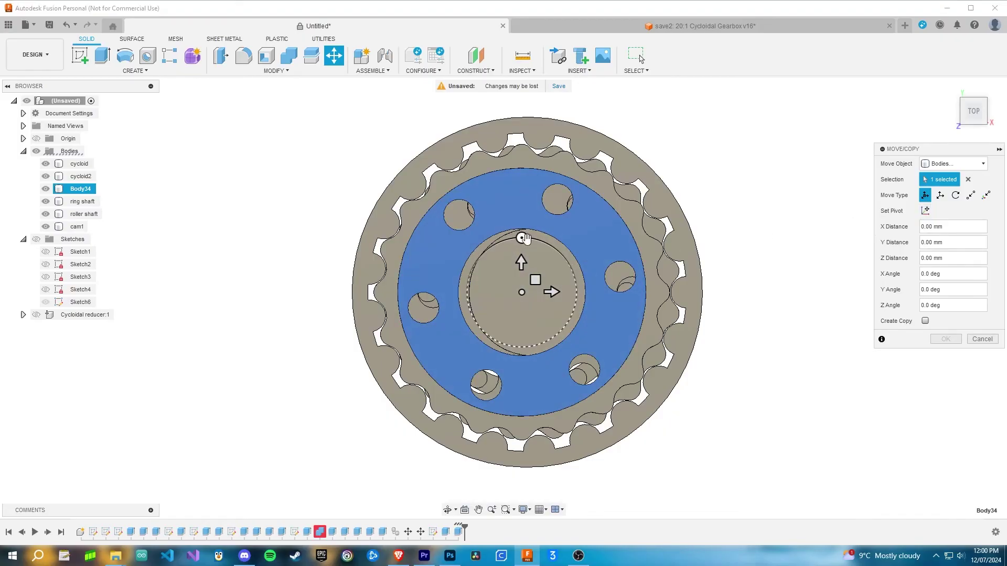
pyautogui.moveTo(524, 239); pyautogui.dragTo(531, 239)
pyautogui.write('-1')
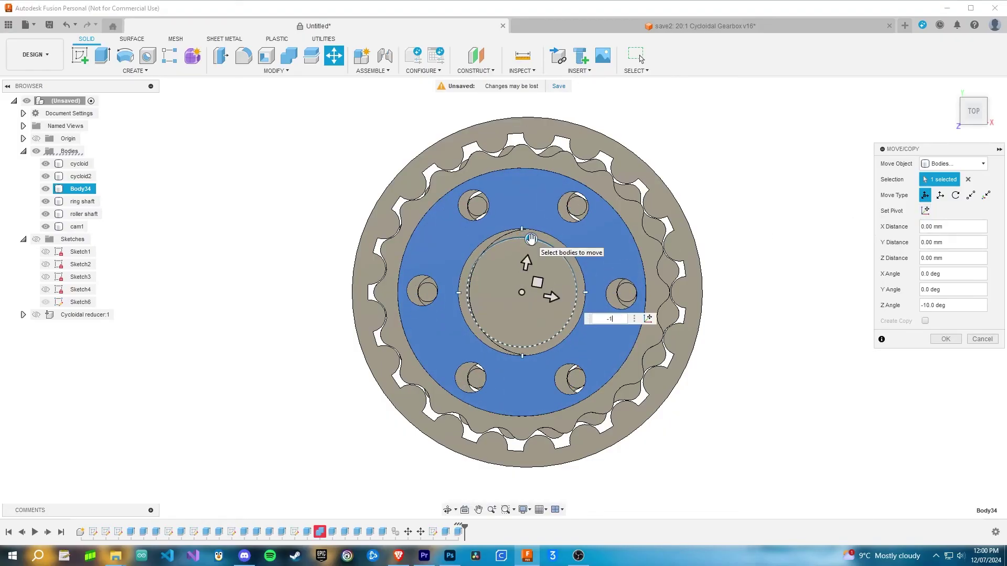
pyautogui.write('80/20')
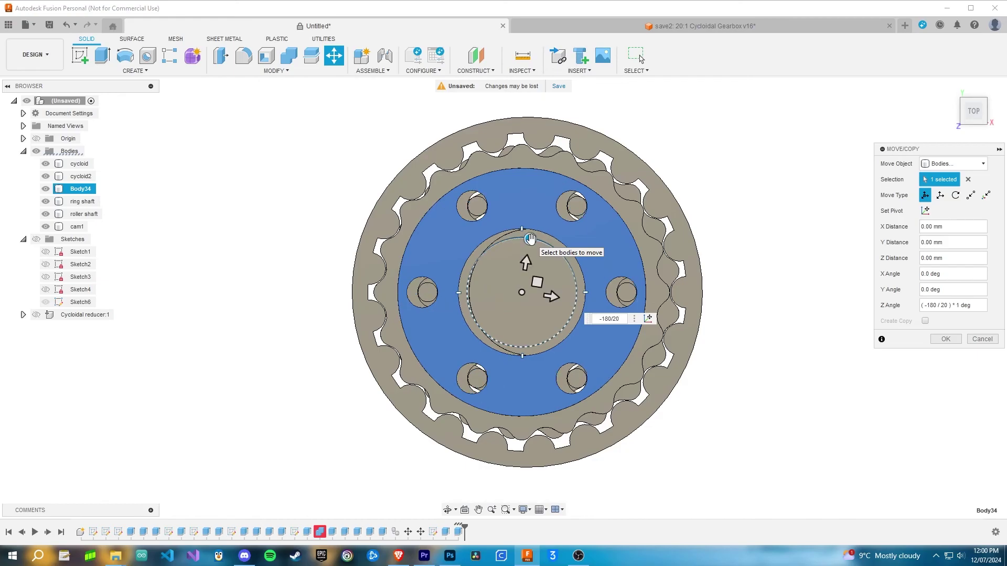
pyautogui.press('Return')
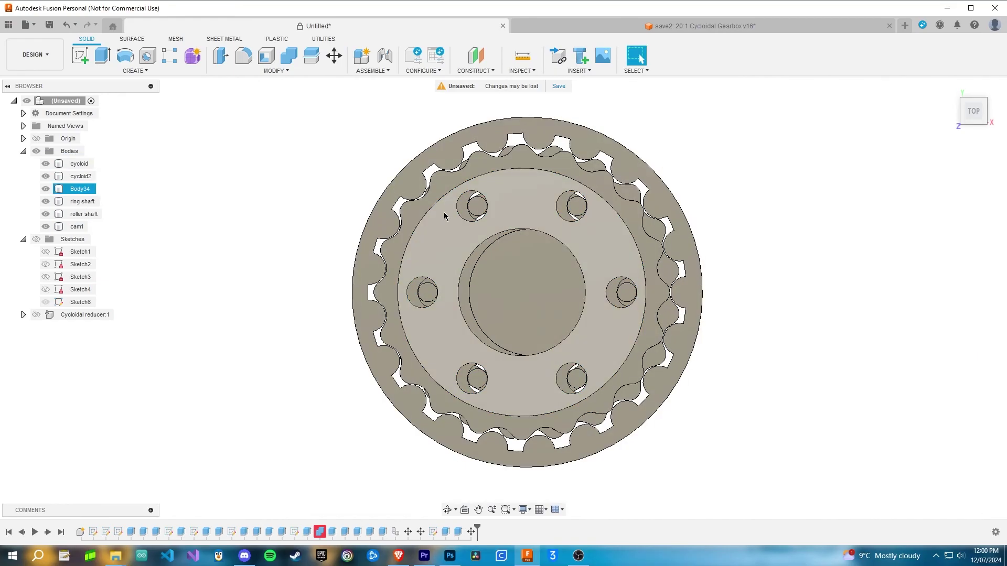
# Step: Combine the cycloid2 ring and Body34 into a single body using the Join operation
pyautogui.click(482, 208)
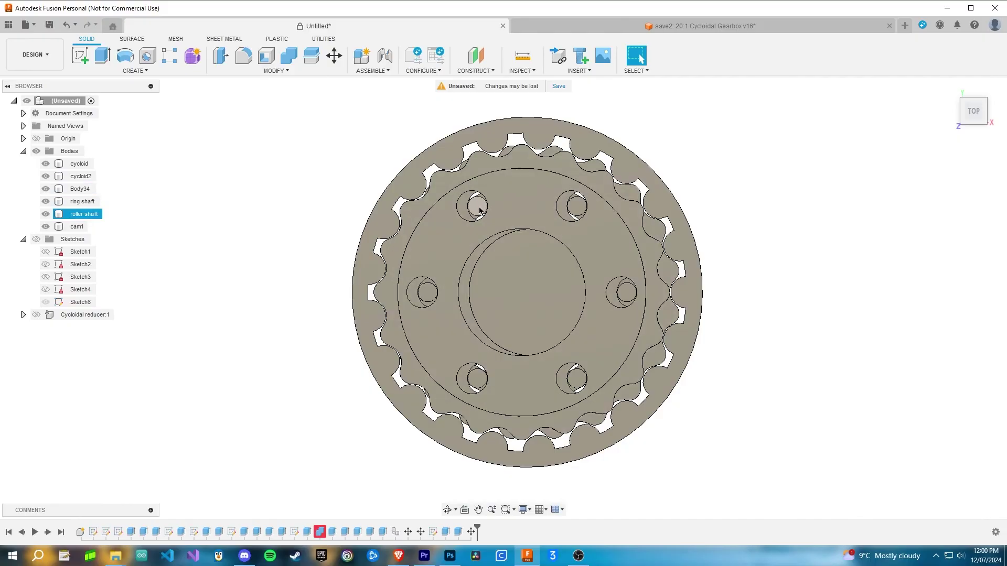
pyautogui.click(291, 275)
pyautogui.click(81, 189)
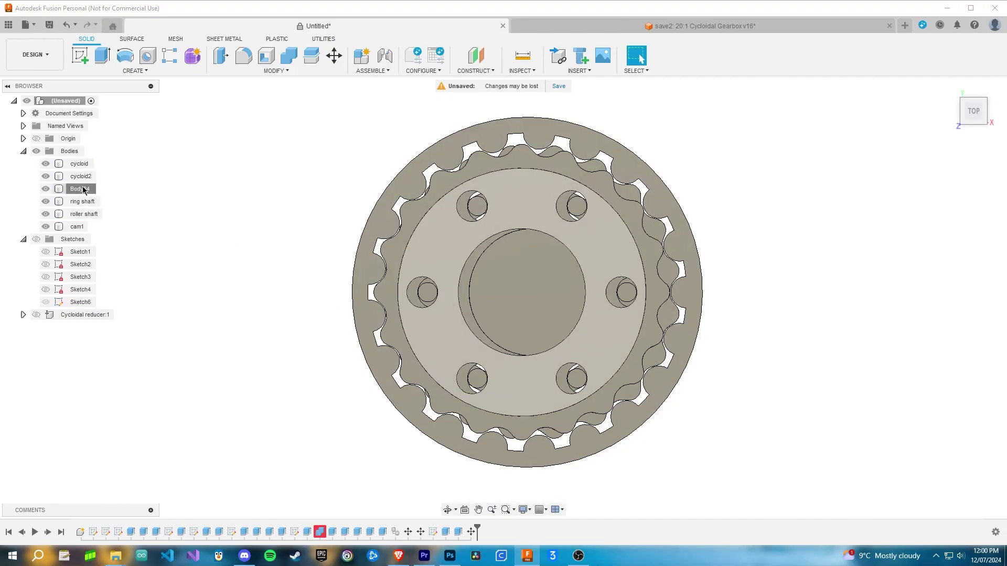
pyautogui.keyDown('ctrl'); pyautogui.click(85, 180); pyautogui.keyUp('ctrl')
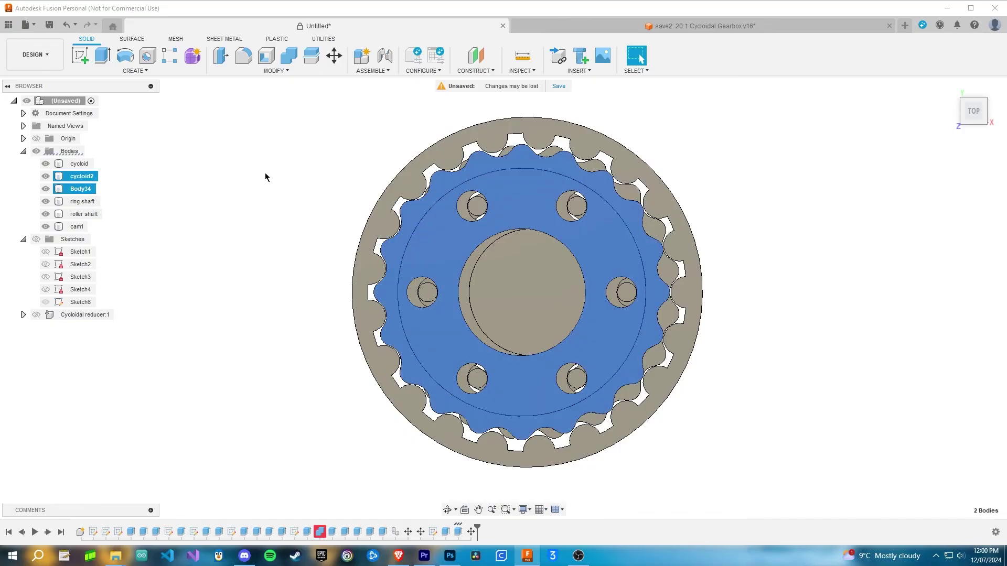
pyautogui.keyDown('shift'); pyautogui.moveTo(263, 161); pyautogui.dragTo(332, 121, button='middle'); pyautogui.keyUp('shift')
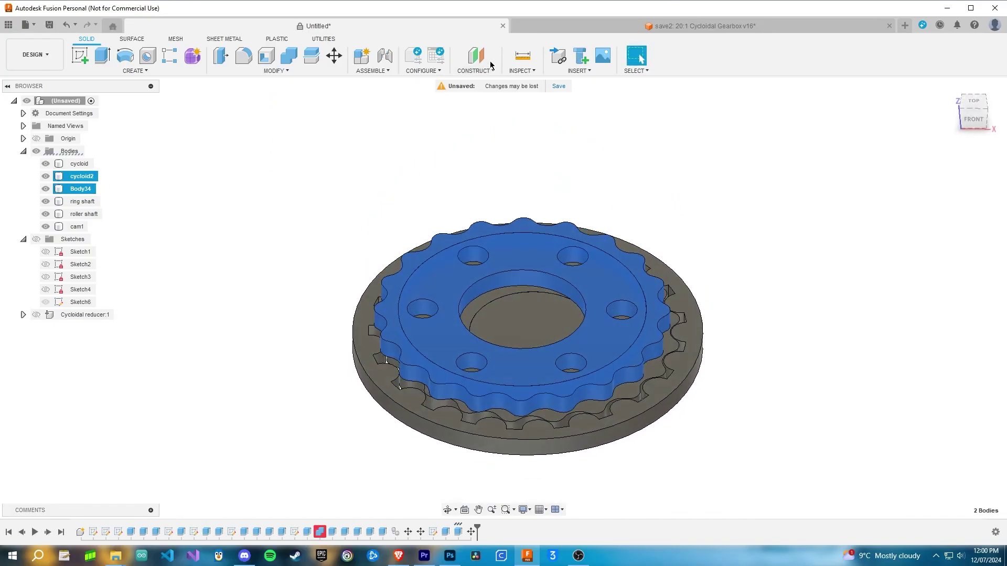
pyautogui.click(290, 56)
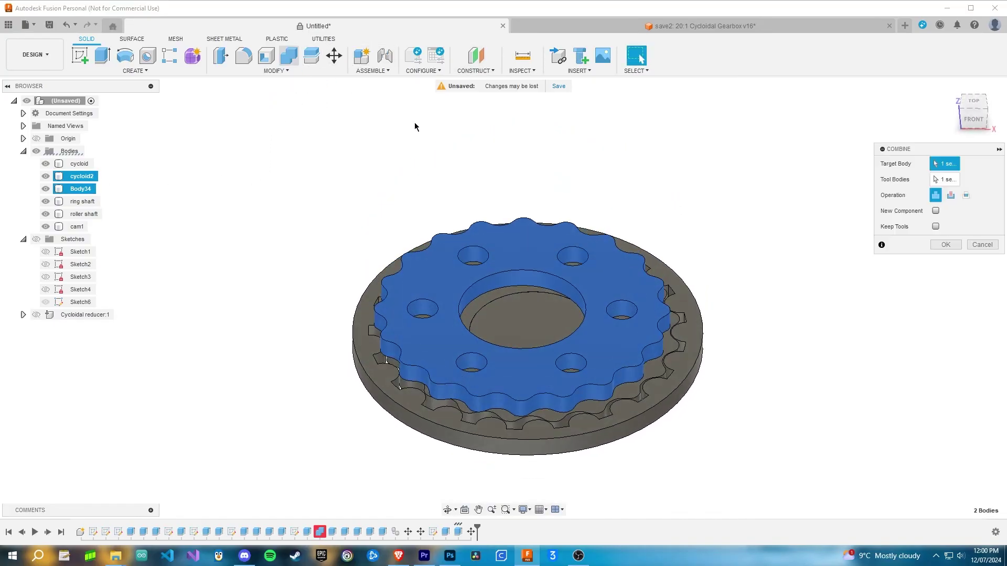
pyautogui.click(944, 244)
pyautogui.keyDown('shift'); pyautogui.moveTo(303, 214); pyautogui.dragTo(303, 283, button='middle'); pyautogui.keyUp('shift')
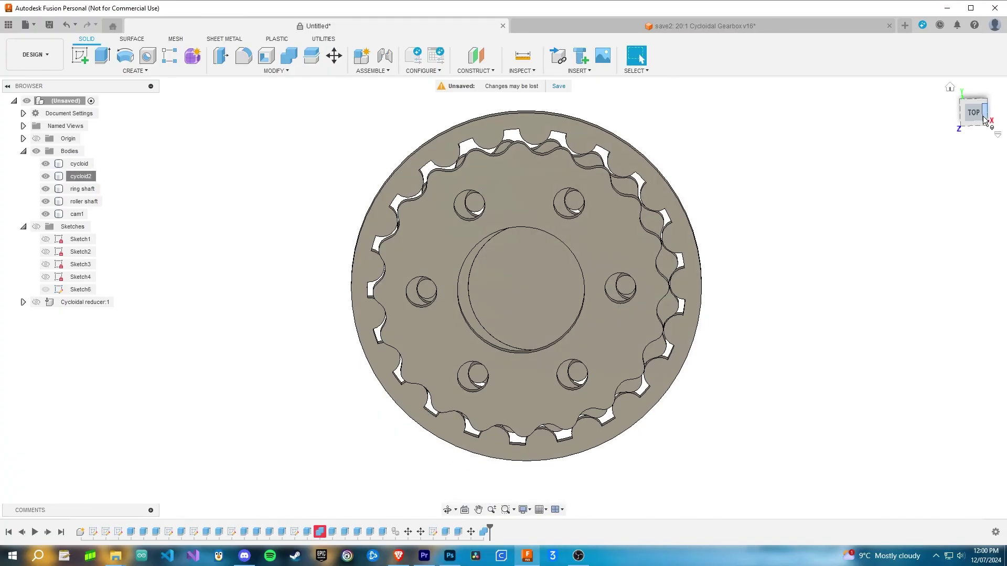